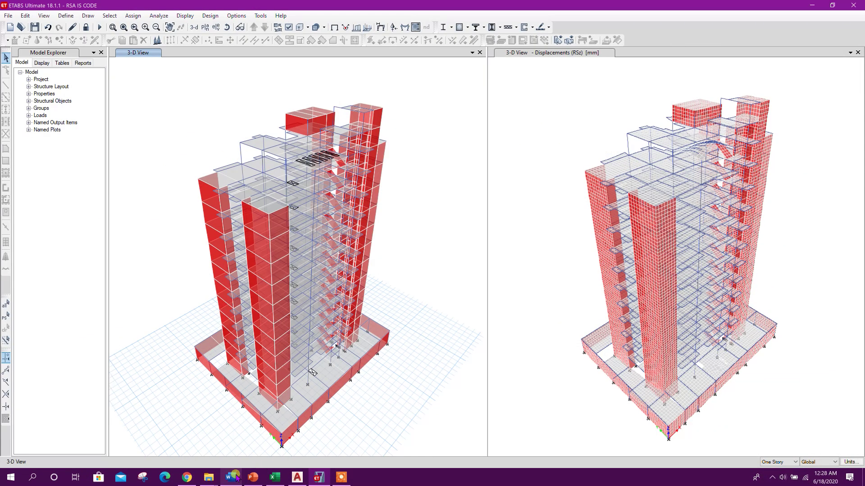
- Switch to the Word procedure document and read Step-10 and Step-11 on design and the serviceability check
left_click(231, 478)
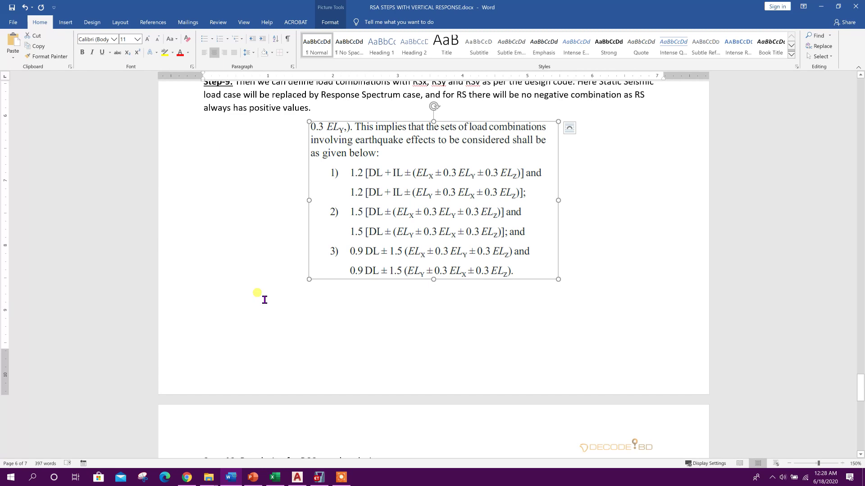
scroll(302, 251, "up", 2)
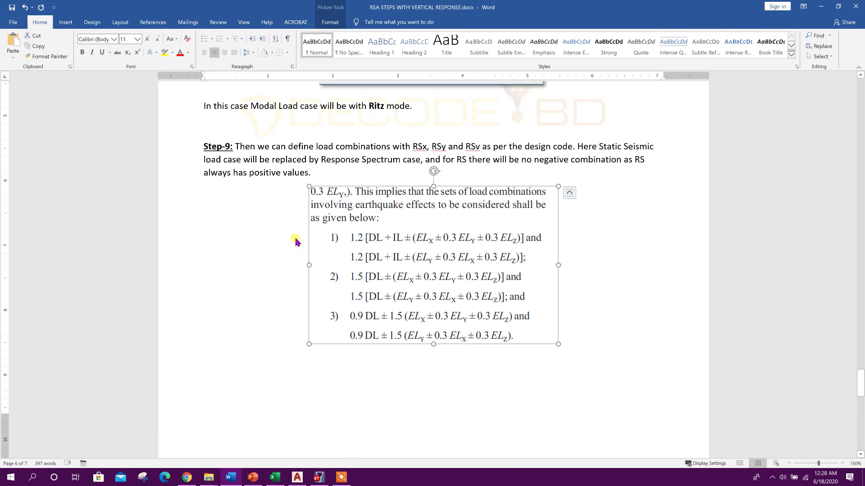
scroll(296, 242, "down", 10)
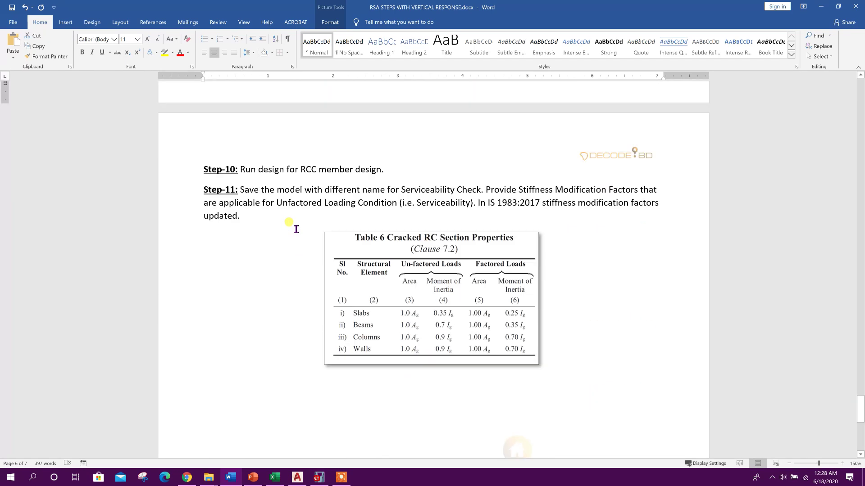
scroll(296, 229, "down", 1)
left_click(239, 163)
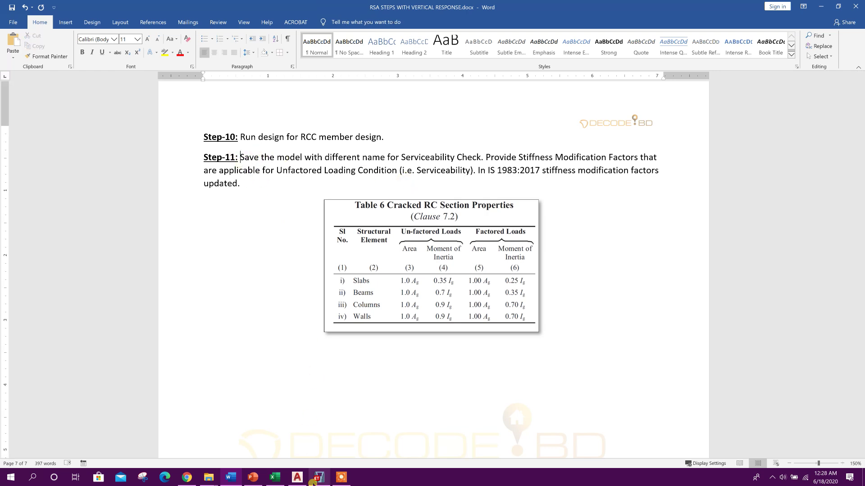
- Switch to ETABS and save a copy of the model as RSA IS CODE Serv in the RSA folder
left_click(319, 477)
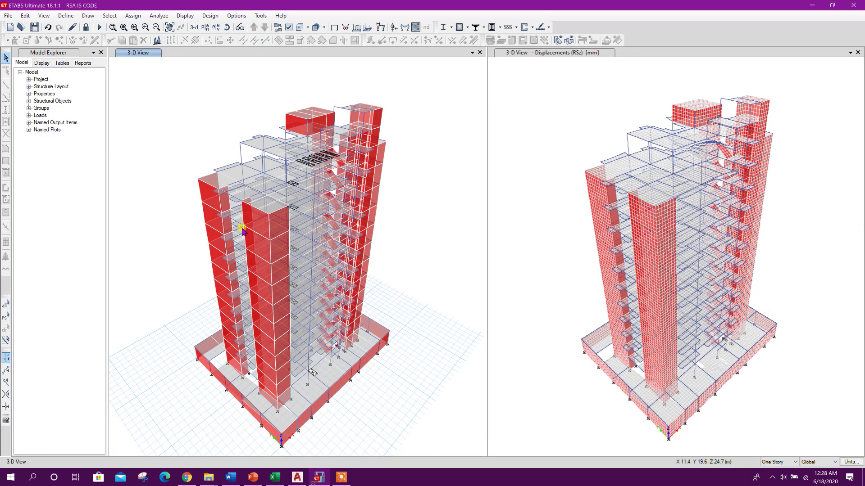
left_click(11, 18)
left_click(352, 211)
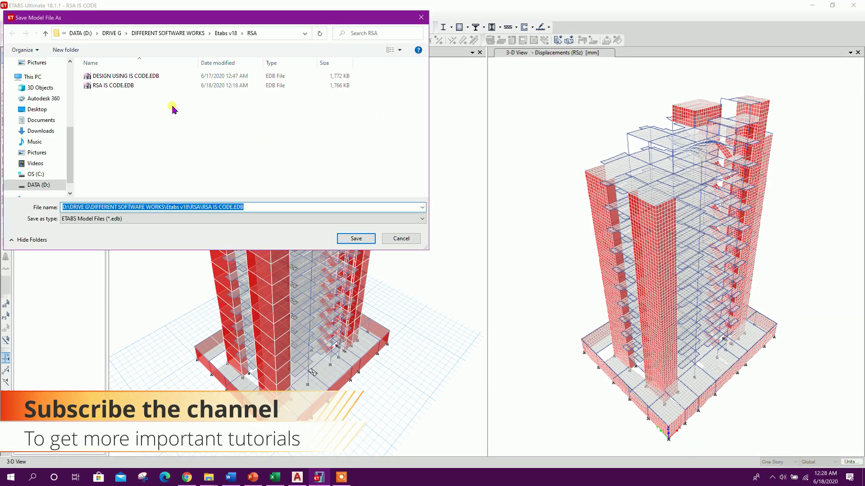
left_click(113, 85)
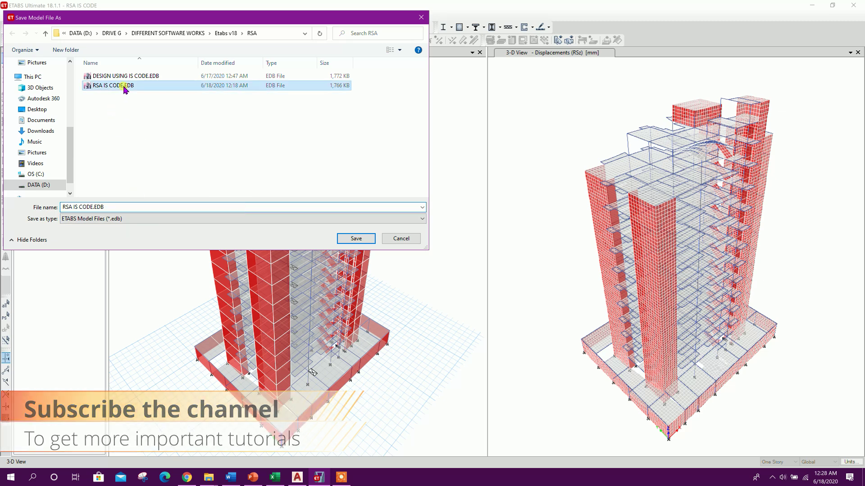
left_click(116, 207)
left_click(92, 207)
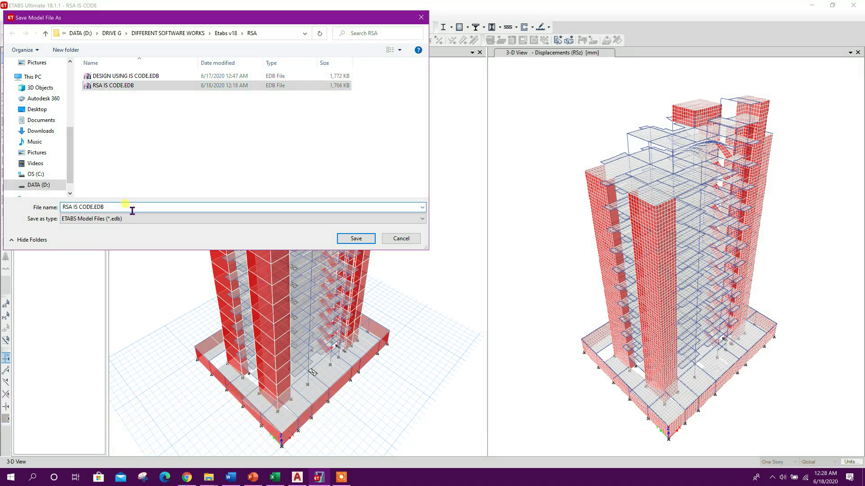
type("s")
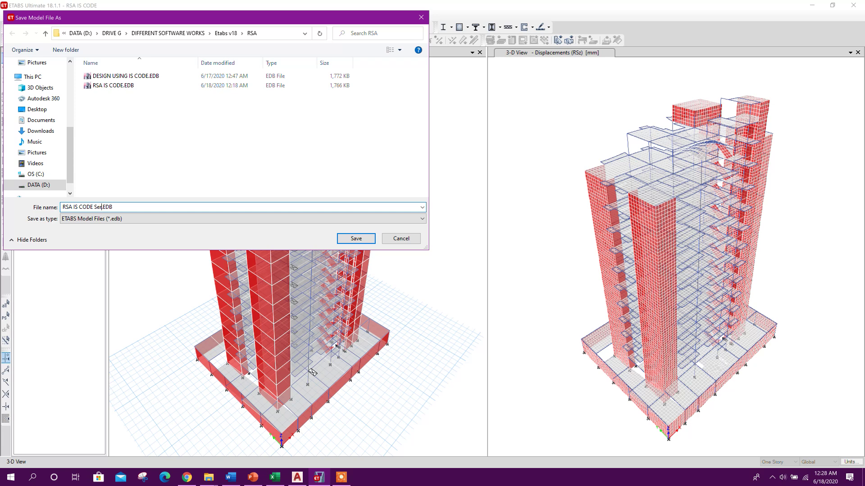
type("erv")
left_click(356, 239)
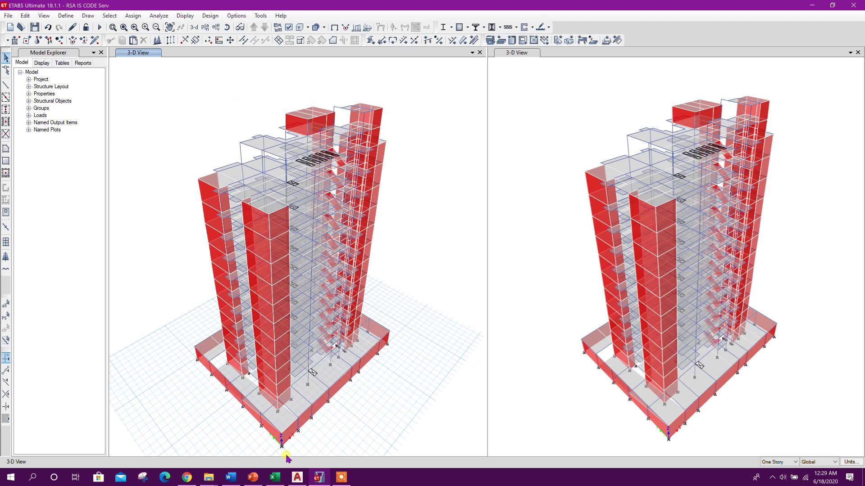
- In the Word document, correct the code reference in Step-11 to IS 1893:2017
left_click(231, 477)
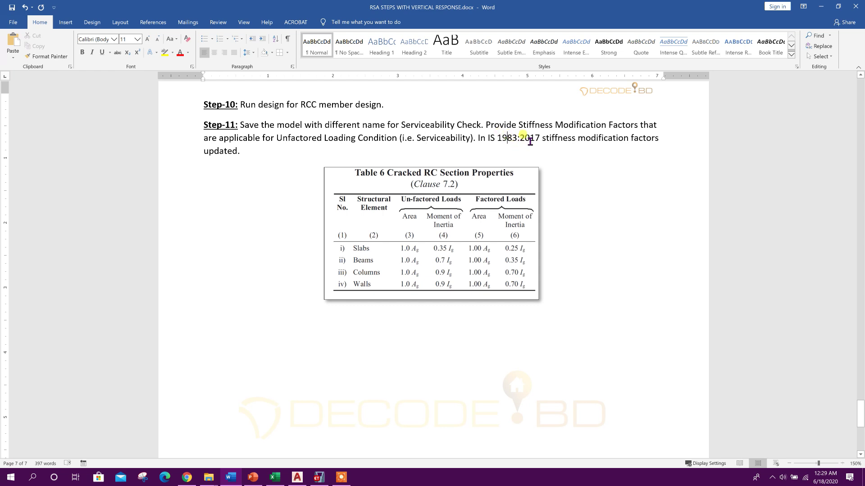
key("BackSpace")
key("Delete")
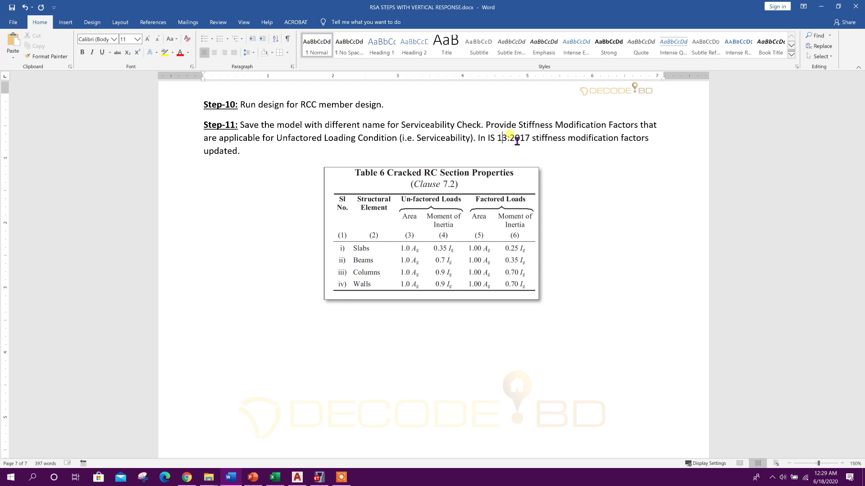
type("89")
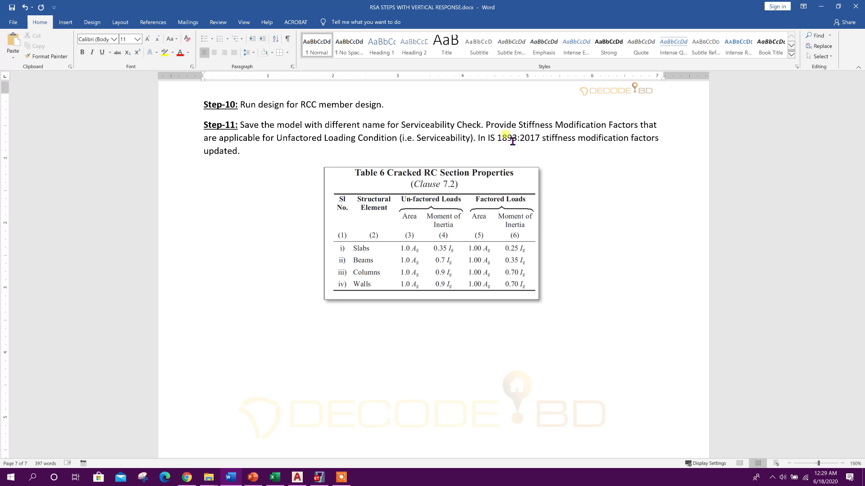
- Examine the updated stiffness modification factors for un-factored and factored loads in Table 6
left_click_drag(542, 137, 657, 143)
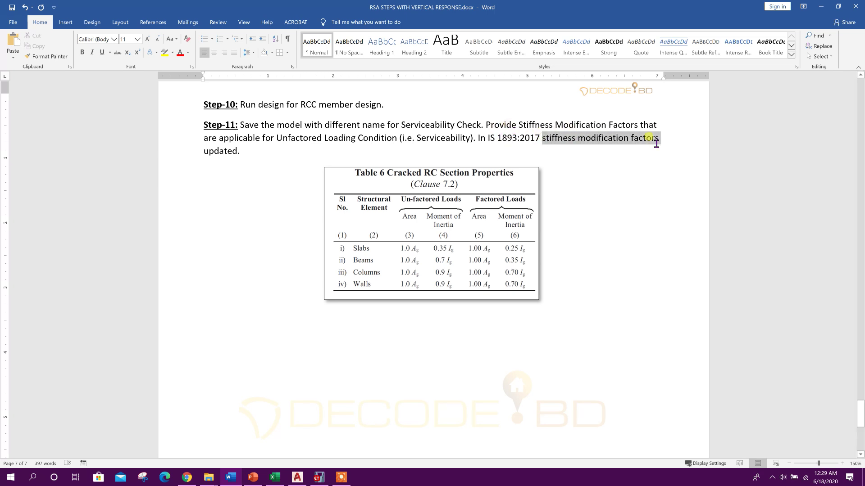
left_click_drag(204, 151, 241, 154)
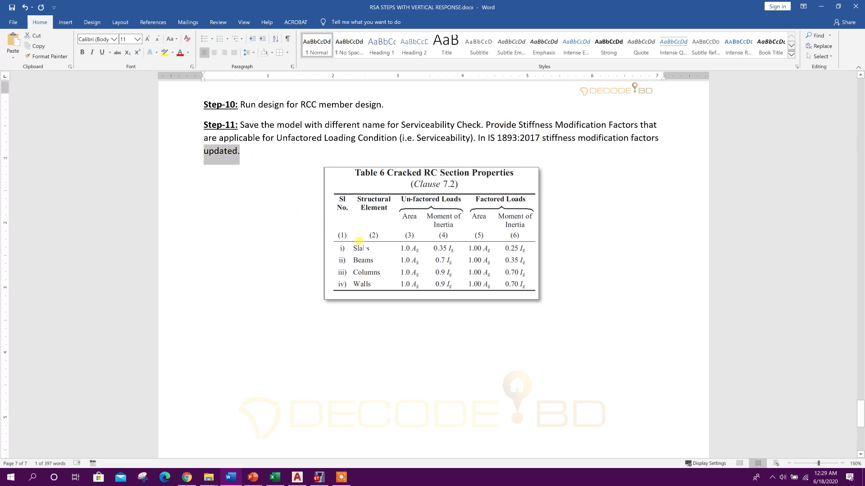
left_click(396, 189)
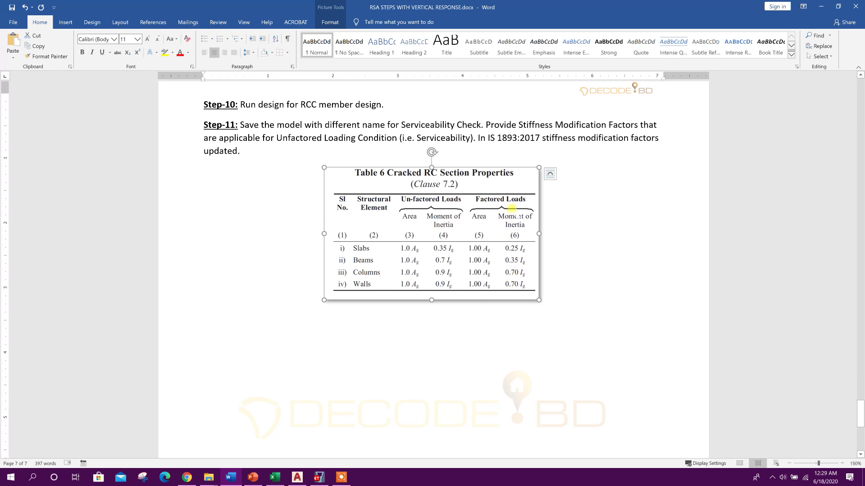
left_click(547, 299)
left_click(449, 267)
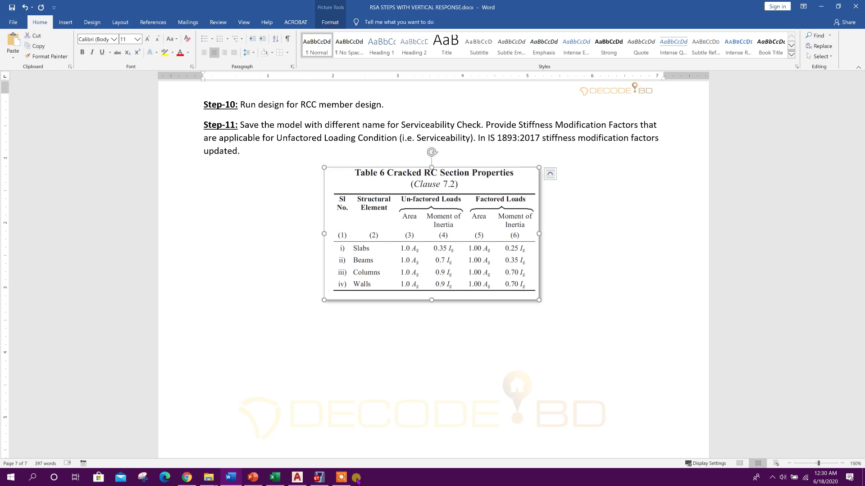
- In ETABS, review the stiffness modifiers of frame section B25x40 against Table 6 in Word, leaving the section definition unedited
left_click(319, 477)
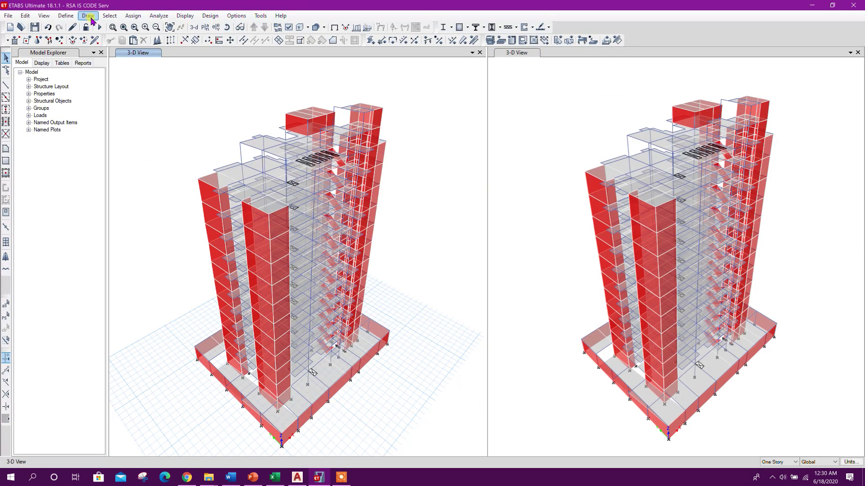
left_click(66, 15)
mouse_move(97, 41)
left_click(211, 44)
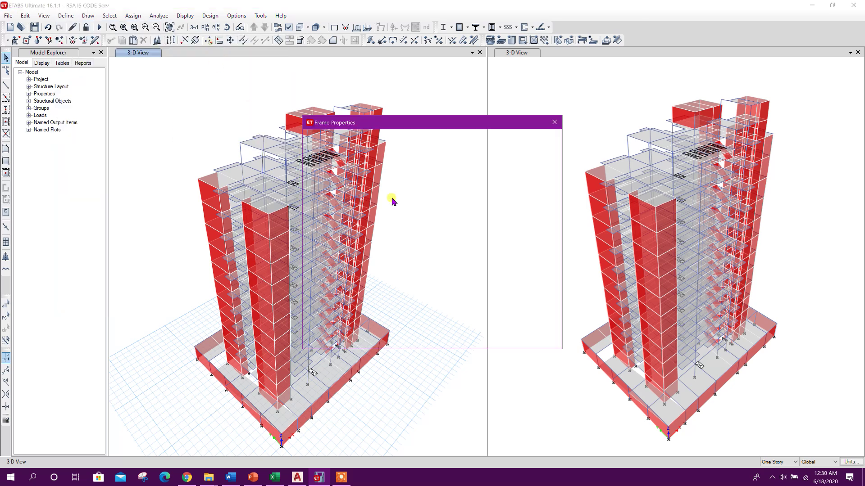
left_click(503, 192)
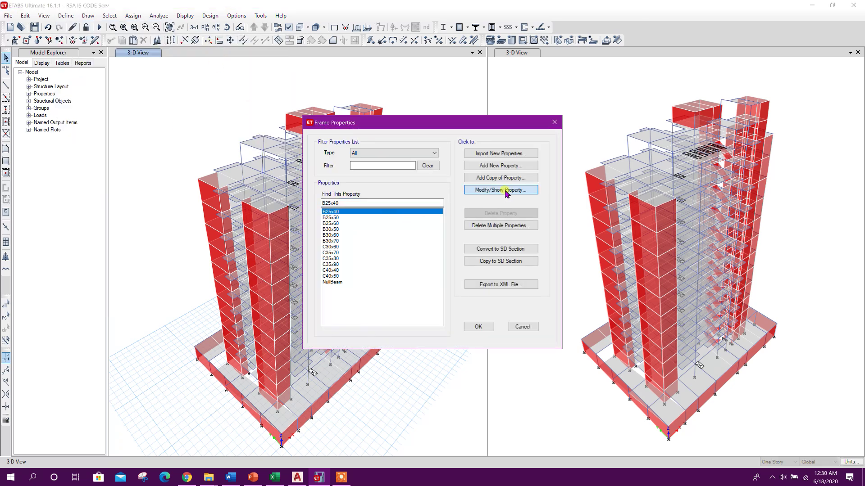
left_click(538, 238)
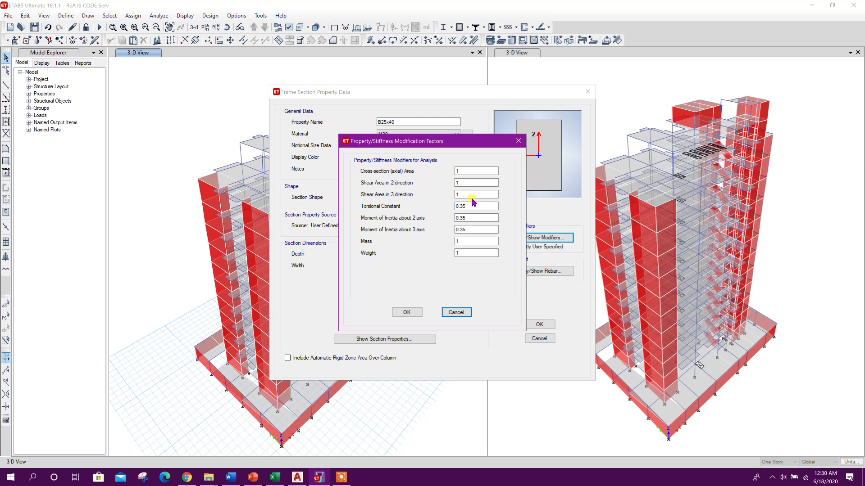
left_click(238, 475)
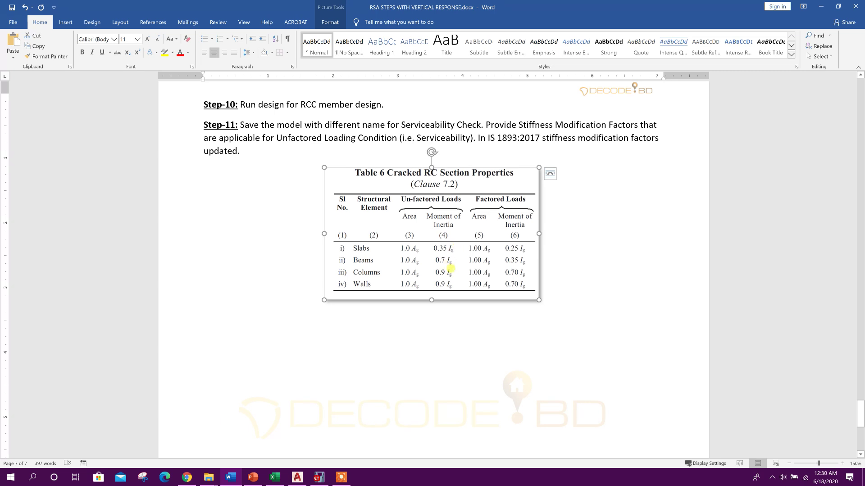
left_click(319, 477)
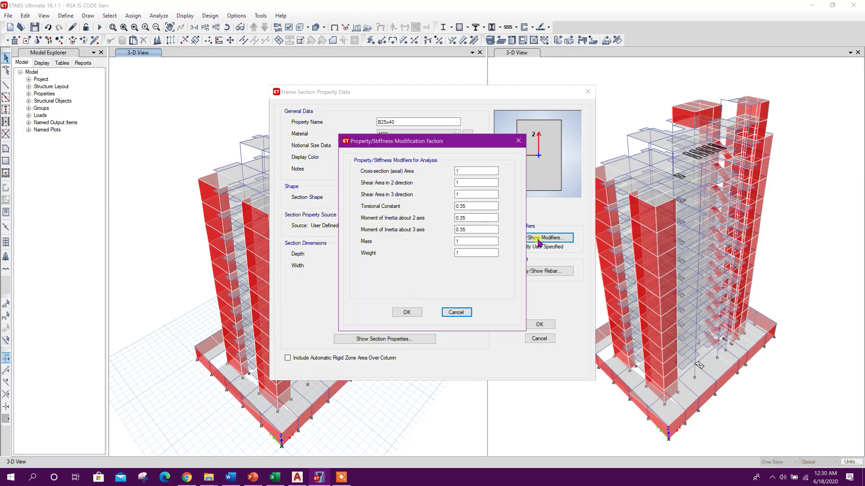
left_click(456, 312)
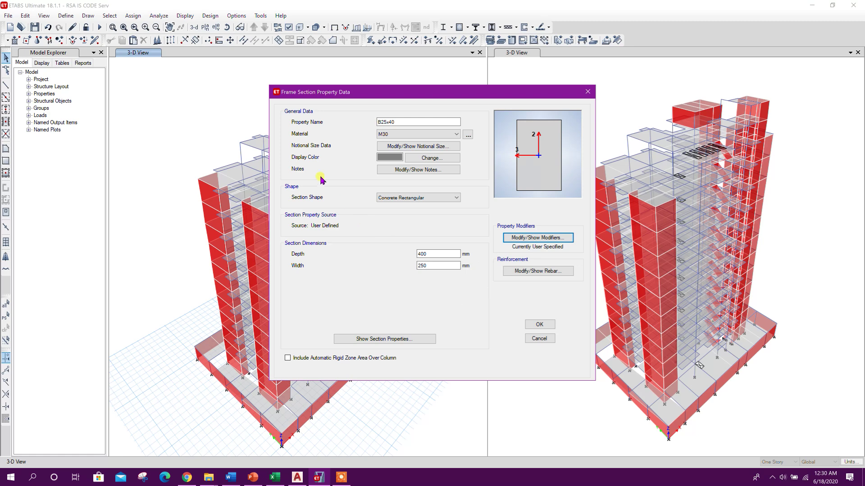
left_click(539, 339)
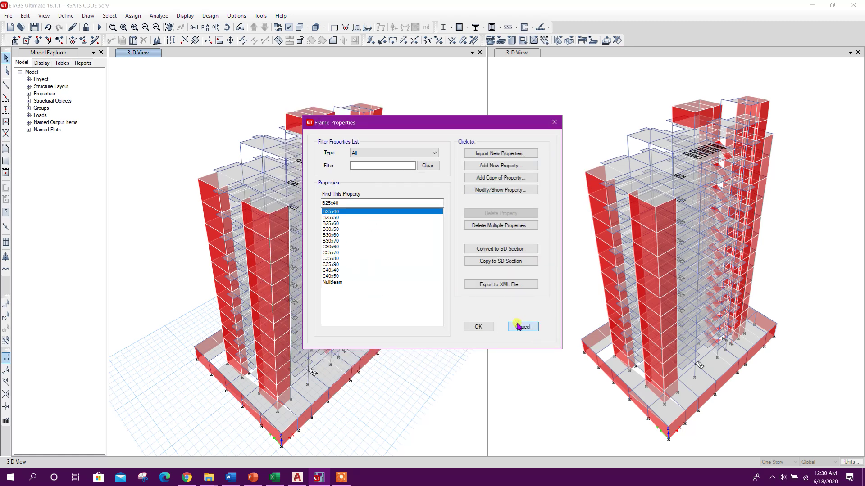
left_click(509, 327)
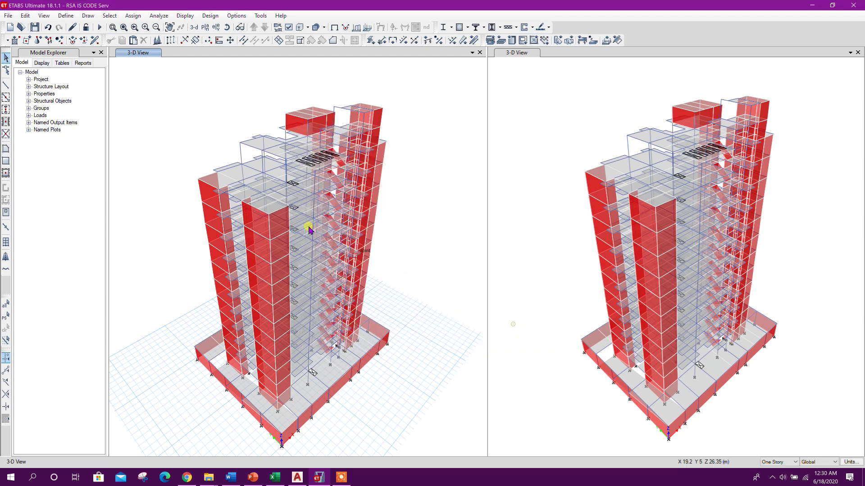
- Select all beams in the model by object type
left_click(110, 15)
mouse_move(124, 28)
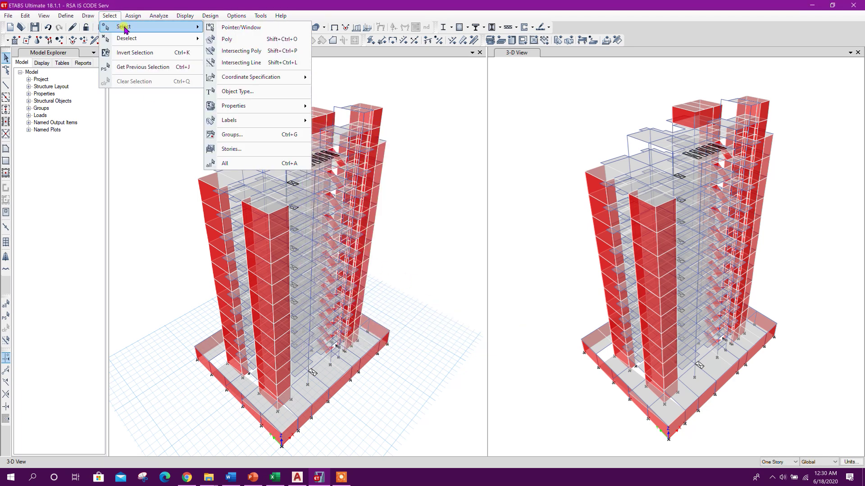
left_click(238, 91)
left_click(382, 179)
left_click(392, 317)
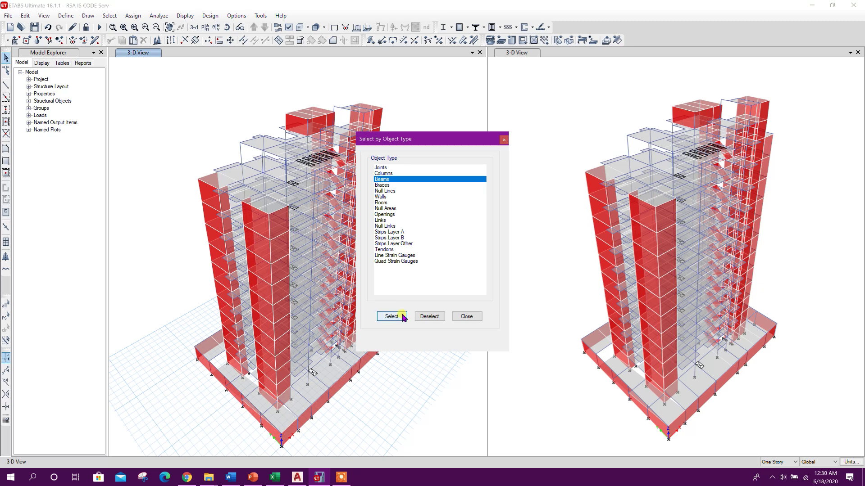
left_click(466, 316)
- Assign frame property modifiers of 0.7 to the selected beams for torsional constant and moments of inertia about the 2 and 3 axes
left_click(132, 16)
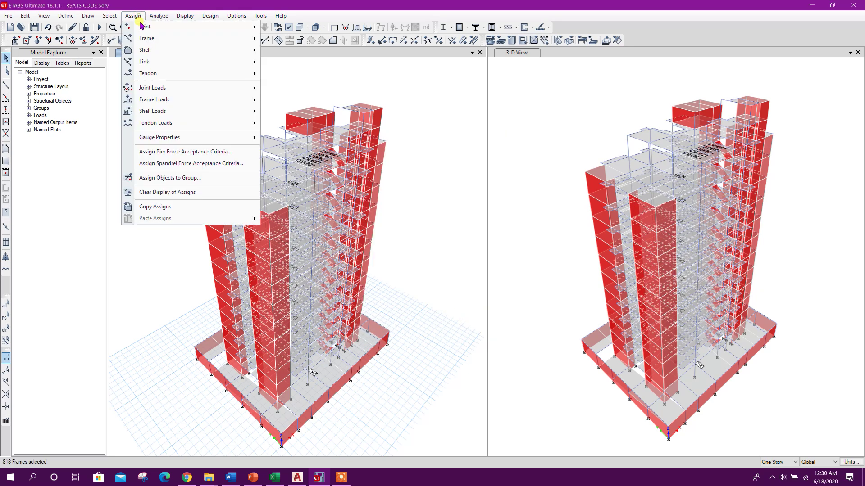
mouse_move(149, 39)
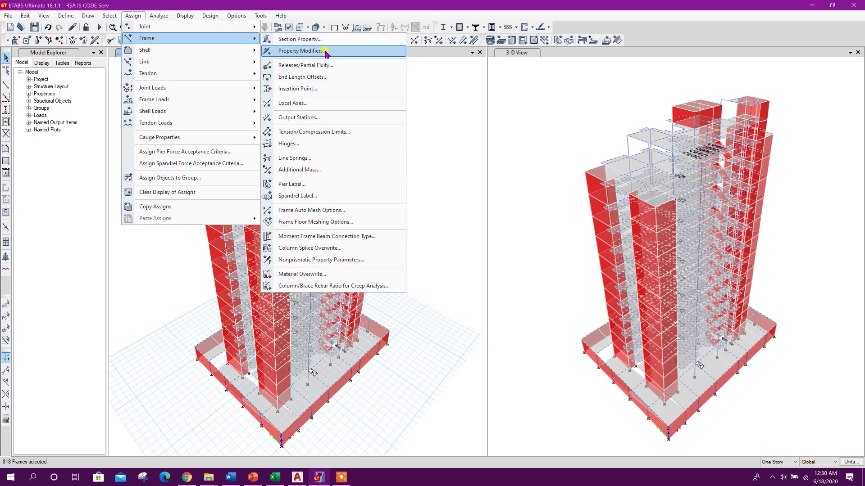
left_click(325, 52)
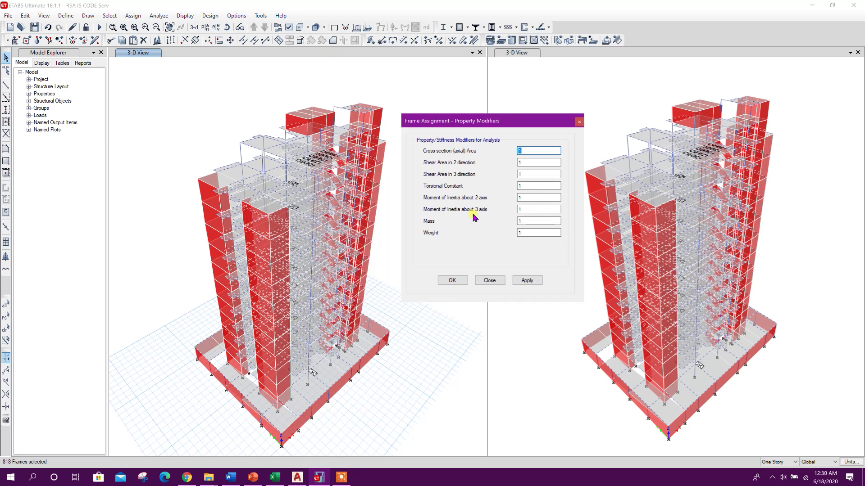
left_click(532, 198)
left_click_drag(440, 119, 455, 109)
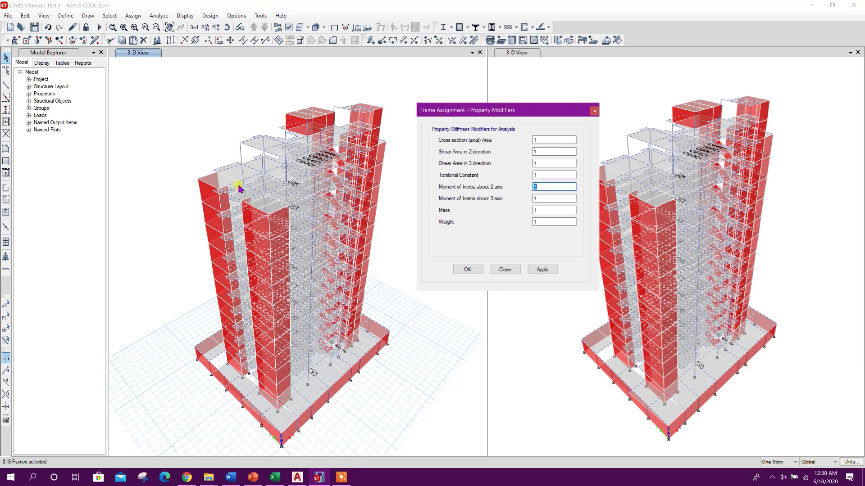
left_click_drag(477, 110, 491, 101)
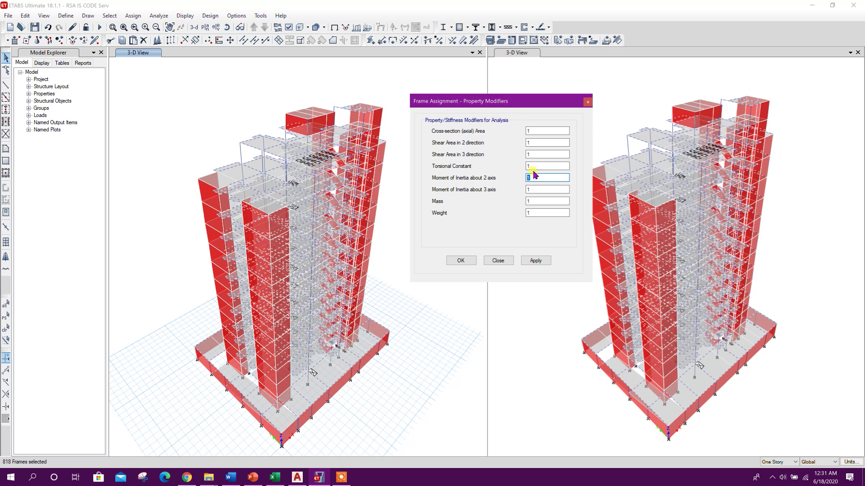
key("shift+Tab")
key("shift+Home")
left_click(531, 177)
type("0.7")
double_click(535, 190)
type("0.7")
left_click(556, 166)
left_click(532, 262)
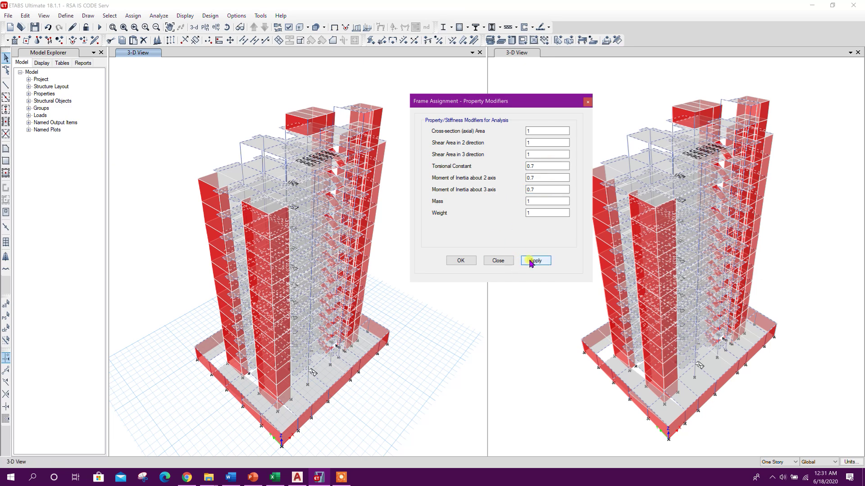
left_click(498, 261)
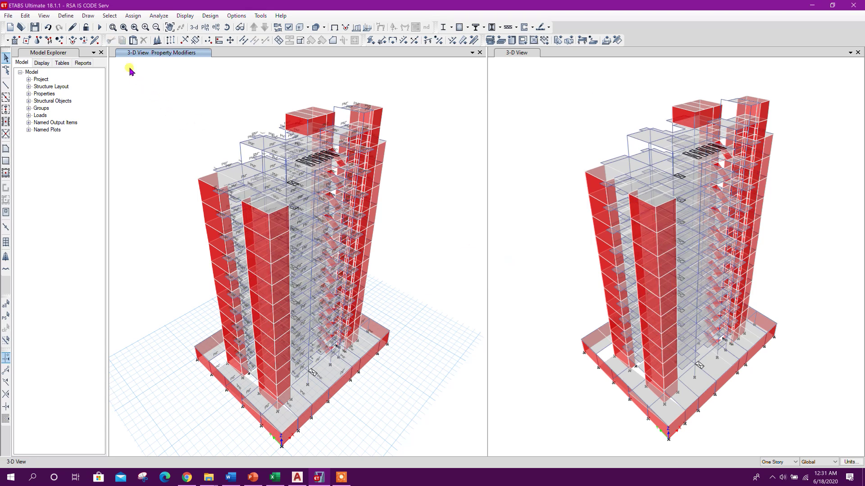
- Review the stiffness modifiers defined for column section C30x60, keeping its existing values
left_click(65, 15)
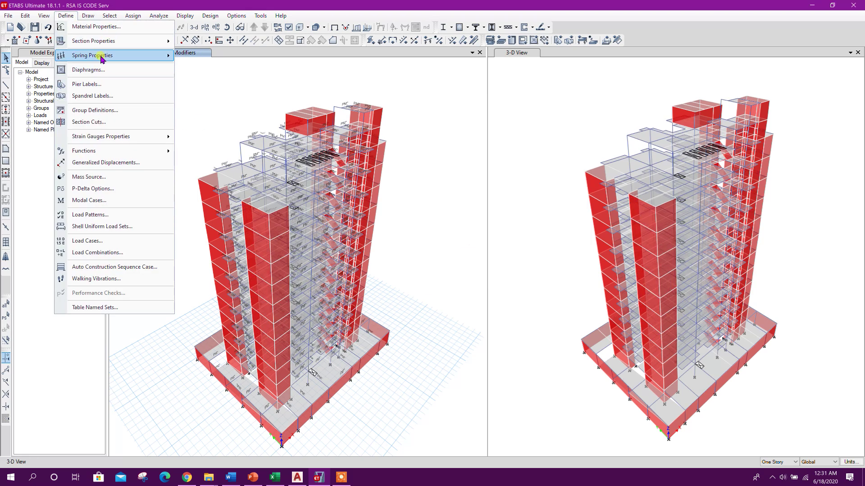
mouse_move(120, 41)
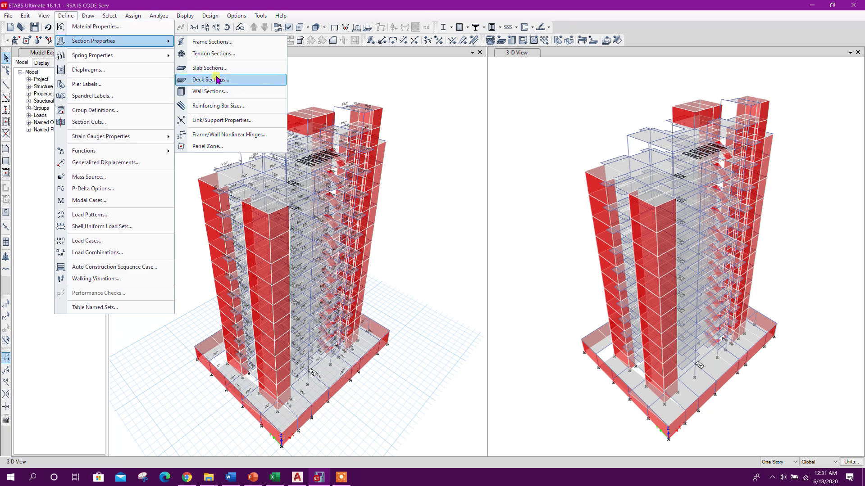
left_click(211, 41)
left_click(333, 247)
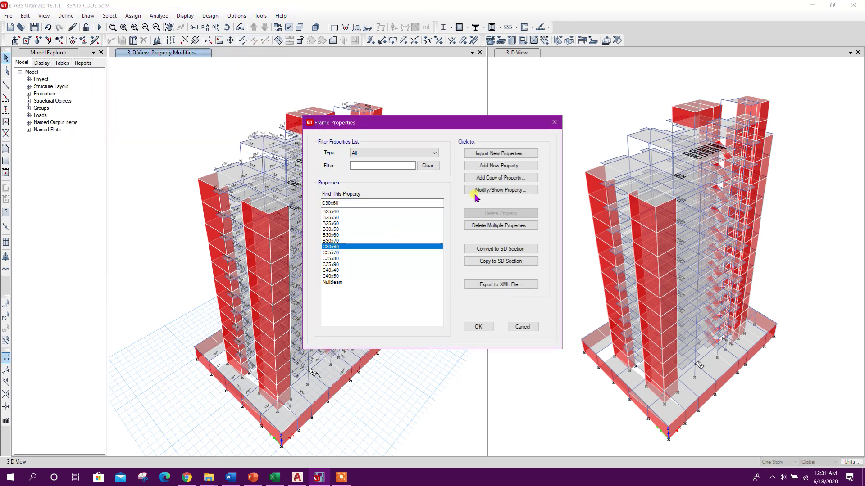
left_click(475, 191)
left_click(542, 238)
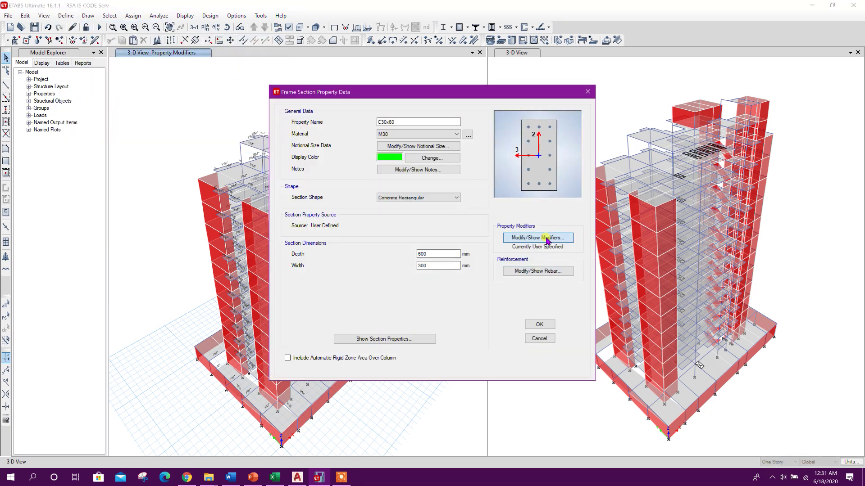
double_click(458, 218)
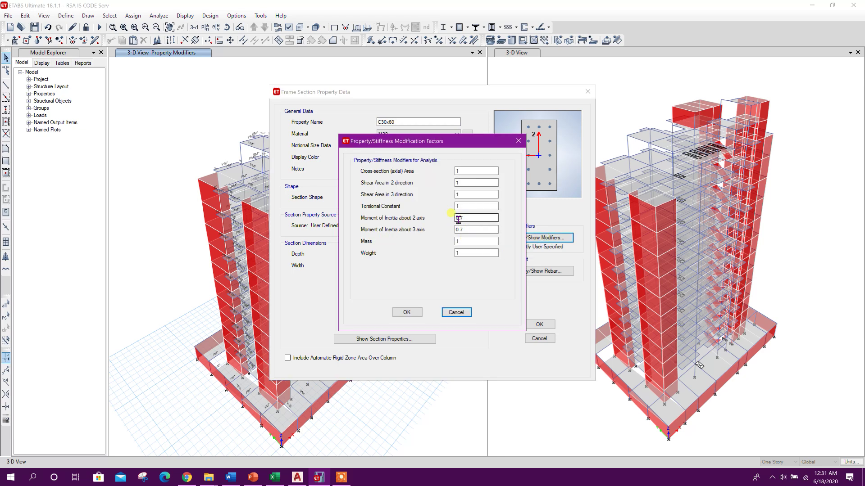
key("Tab")
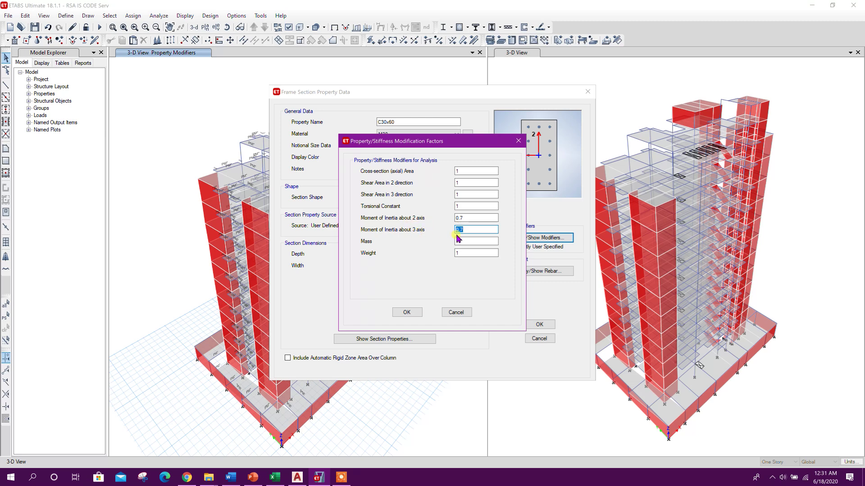
left_click(408, 312)
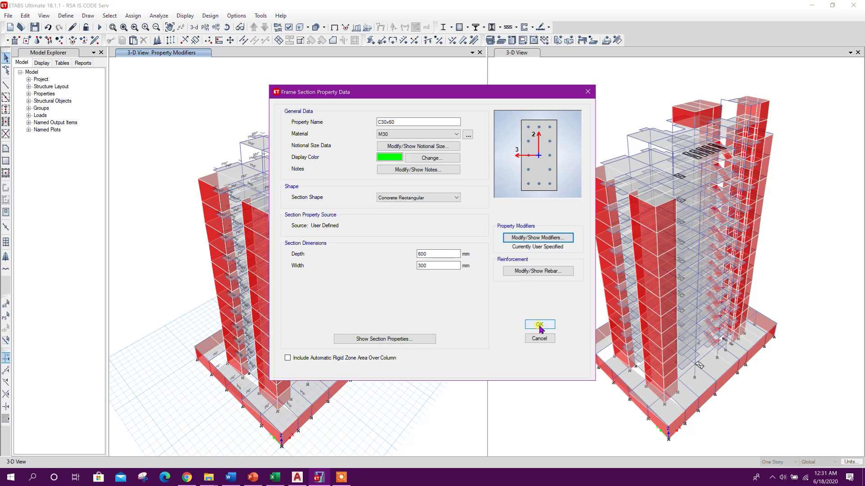
left_click(540, 326)
left_click(474, 328)
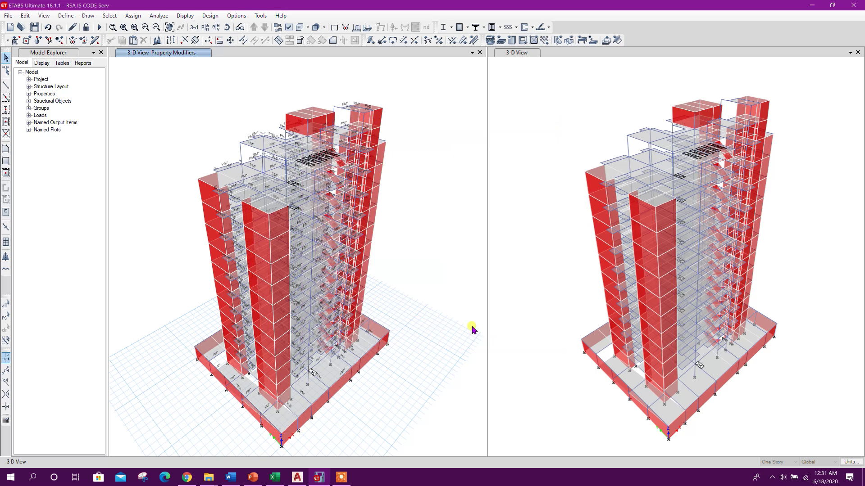
- Select all columns in the model by object type
left_click(110, 15)
mouse_move(135, 27)
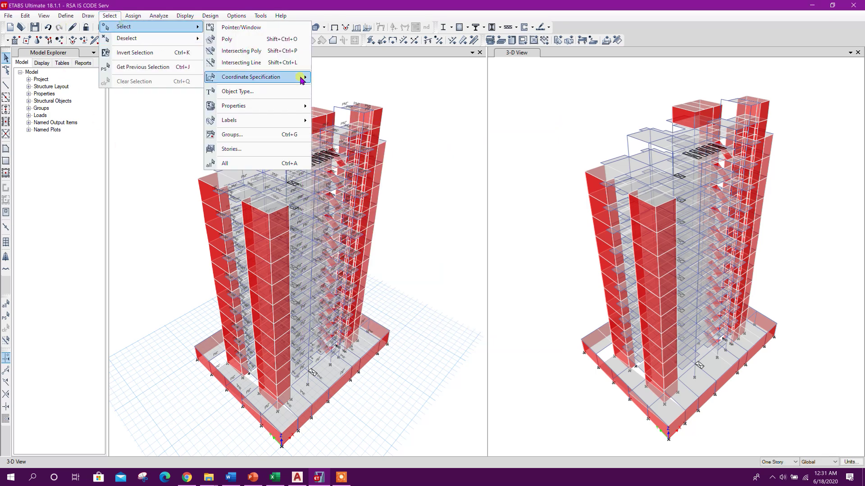
left_click(270, 91)
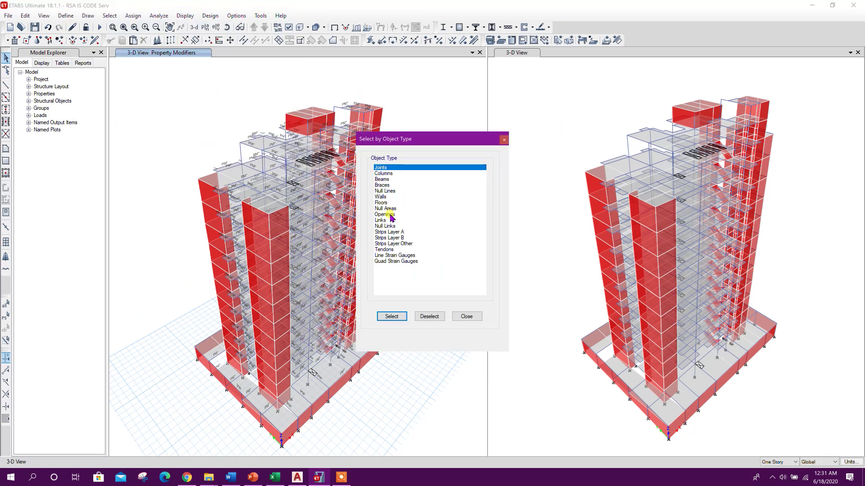
left_click(384, 182)
left_click(392, 316)
left_click(466, 316)
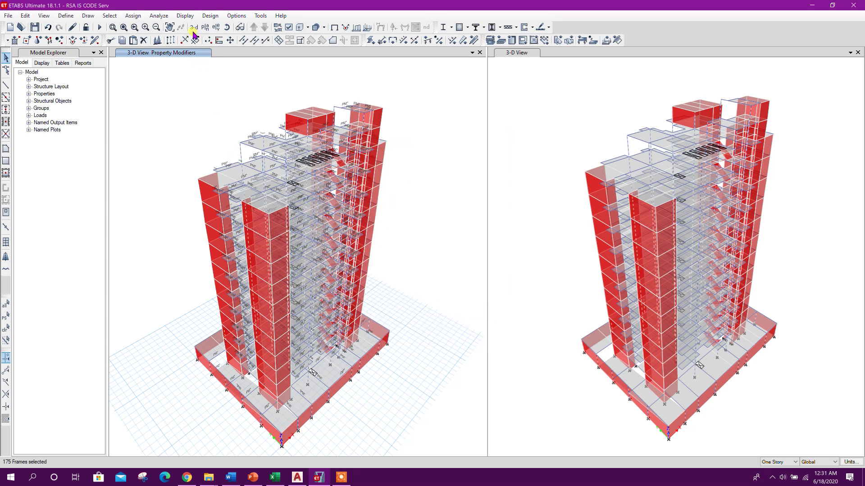
- Assign frame property modifiers of 0.9 to the selected columns for moments of inertia about the 2 and 3 axes
left_click(132, 15)
mouse_move(149, 38)
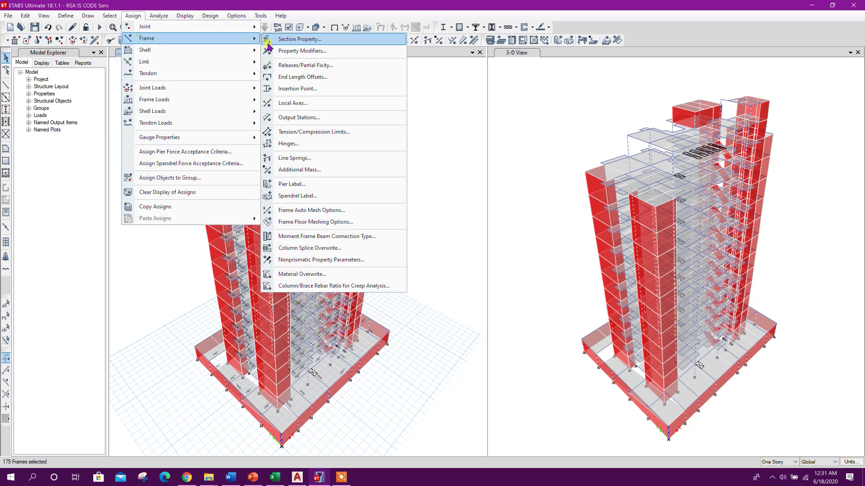
left_click(301, 51)
double_click(531, 177)
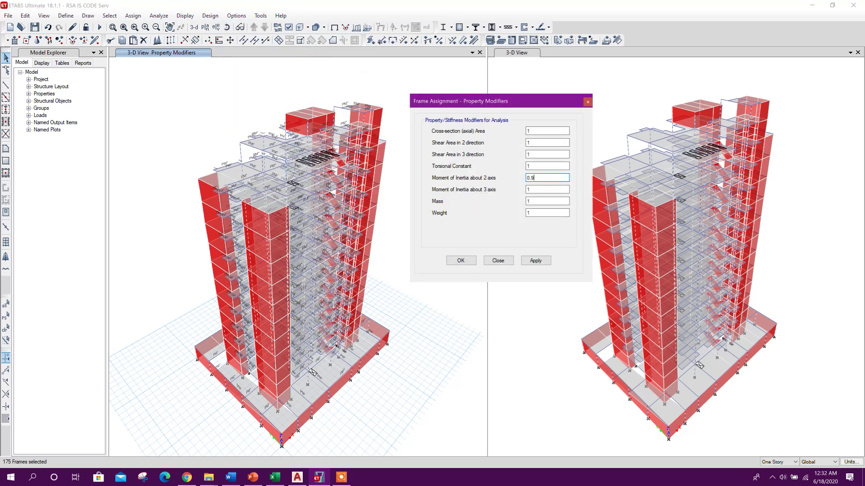
double_click(554, 189)
left_click(537, 260)
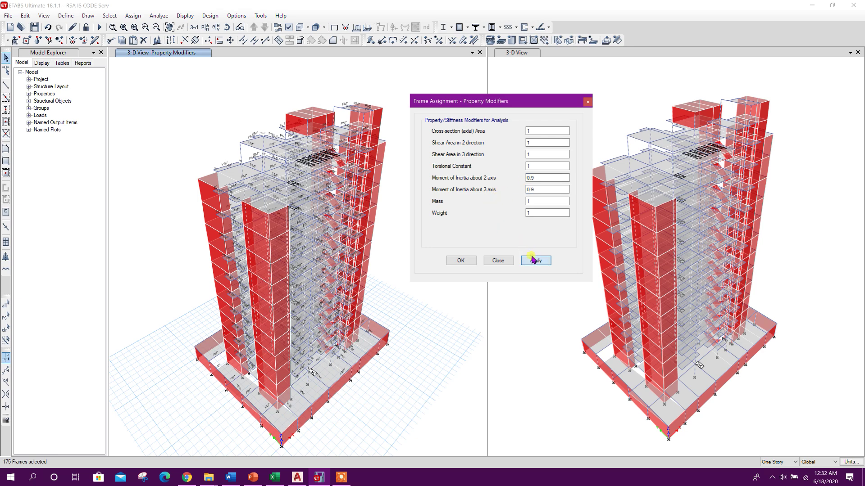
left_click(500, 261)
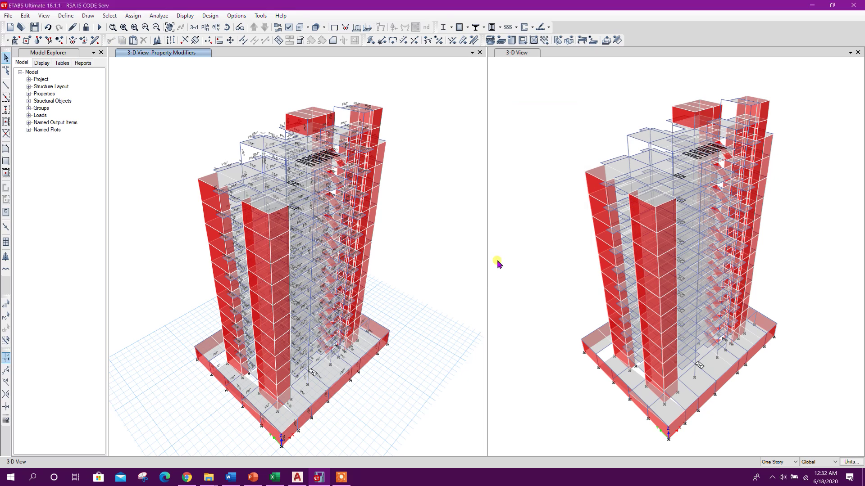
- Review the stiffness modifiers defined for slab section RAMP25, leaving the section definition unedited
left_click(70, 18)
mouse_move(120, 46)
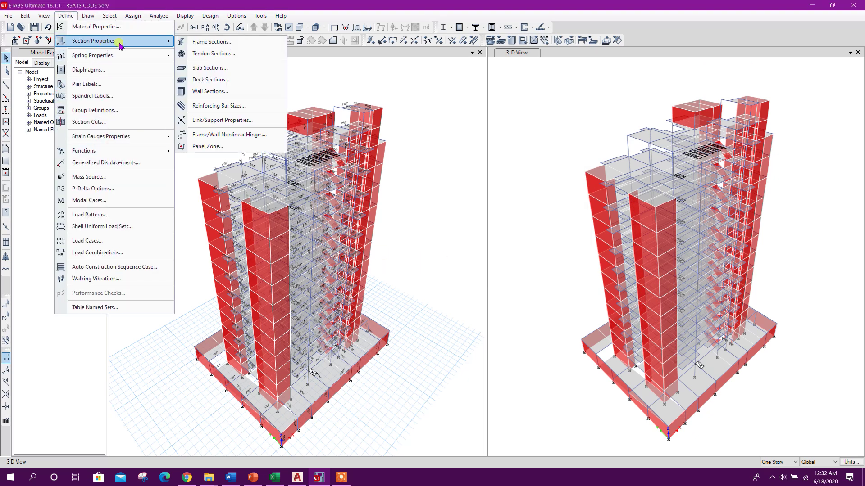
left_click(210, 67)
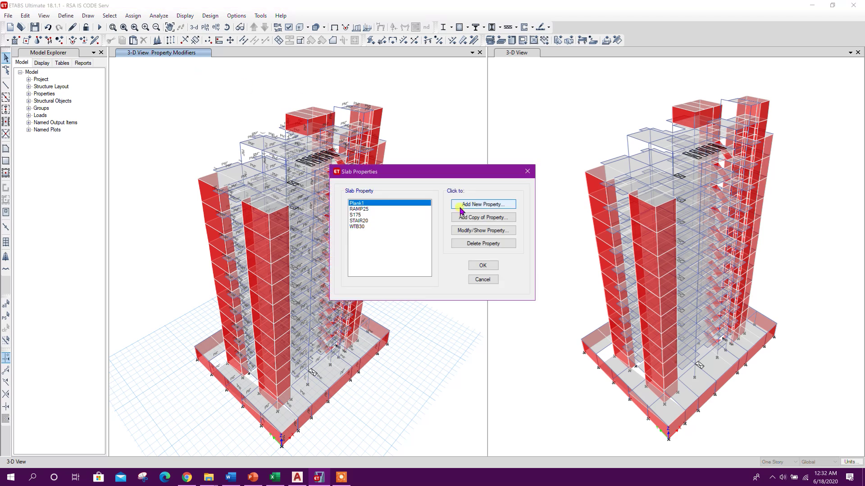
left_click(365, 210)
left_click(468, 230)
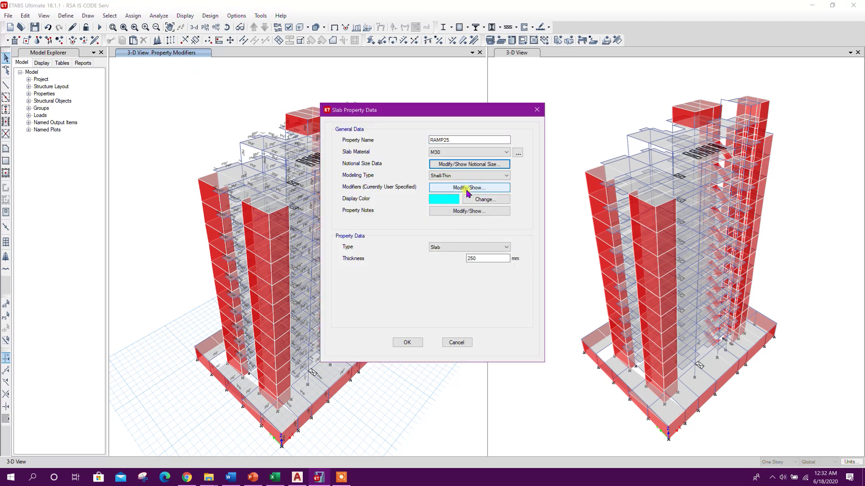
left_click(467, 190)
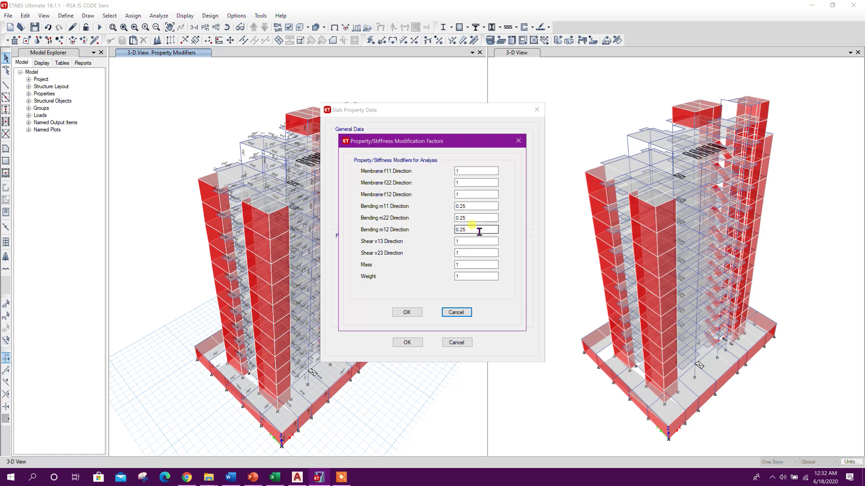
left_click(455, 311)
left_click(535, 111)
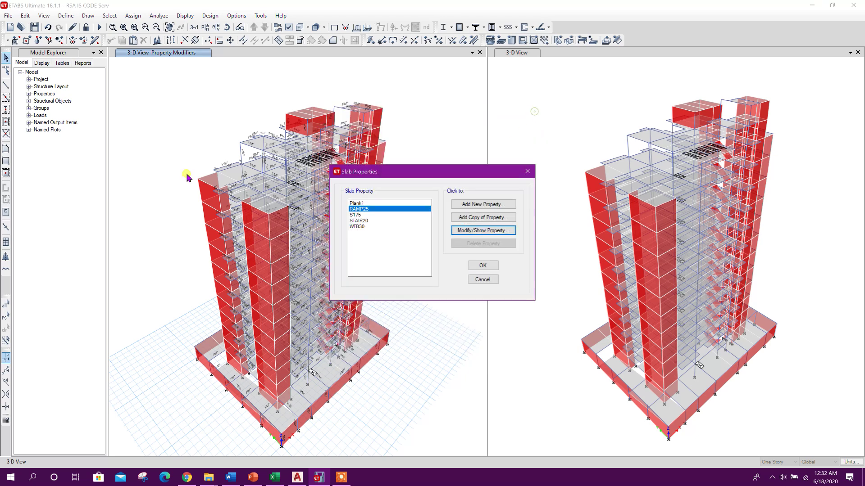
left_click(482, 279)
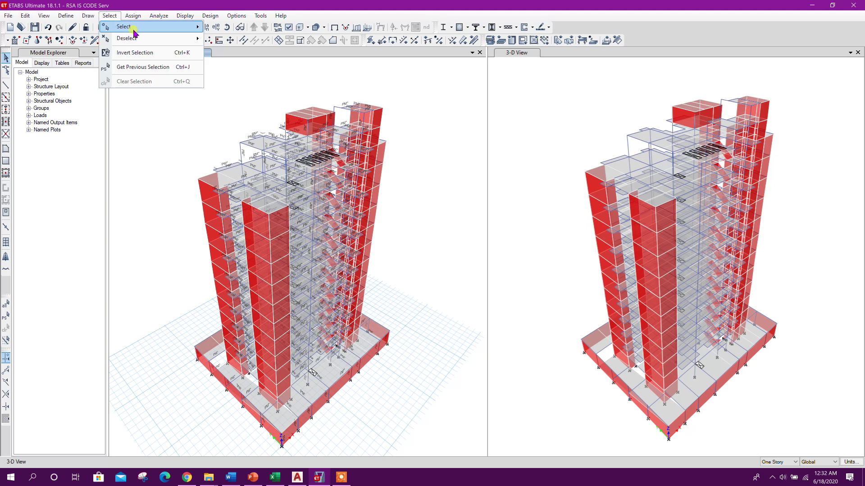
- Select all floors in the model by object type
mouse_move(124, 26)
left_click(265, 88)
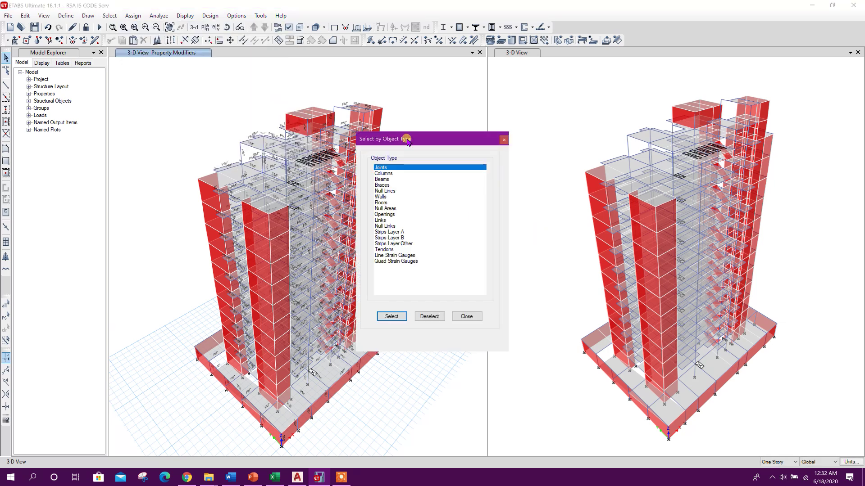
left_click_drag(404, 140, 530, 140)
left_click(512, 204)
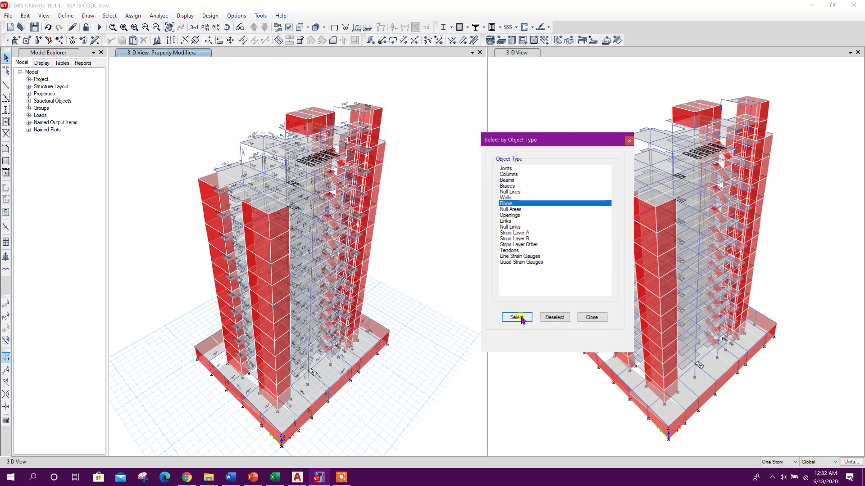
left_click(516, 317)
left_click(591, 317)
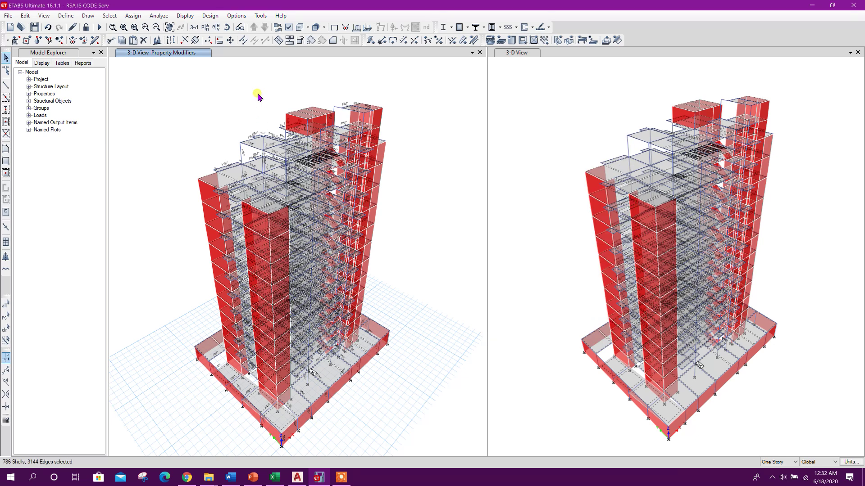
- Assign shell stiffness modifiers of 0.35 to the selected floors for bending in the m11, m22 and m12 directions
left_click(133, 16)
mouse_move(169, 54)
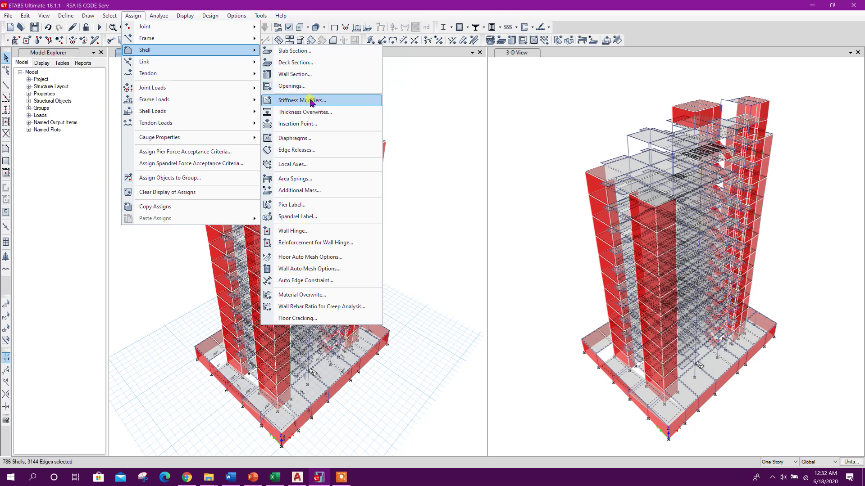
left_click(326, 105)
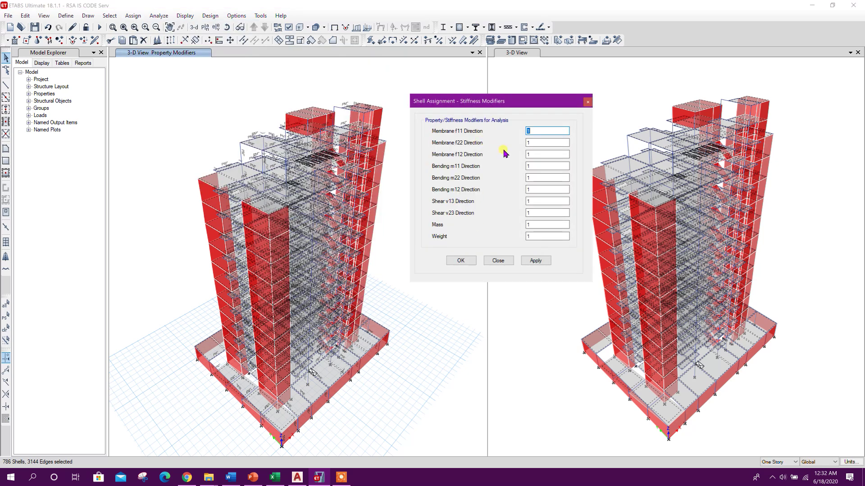
left_click(536, 167)
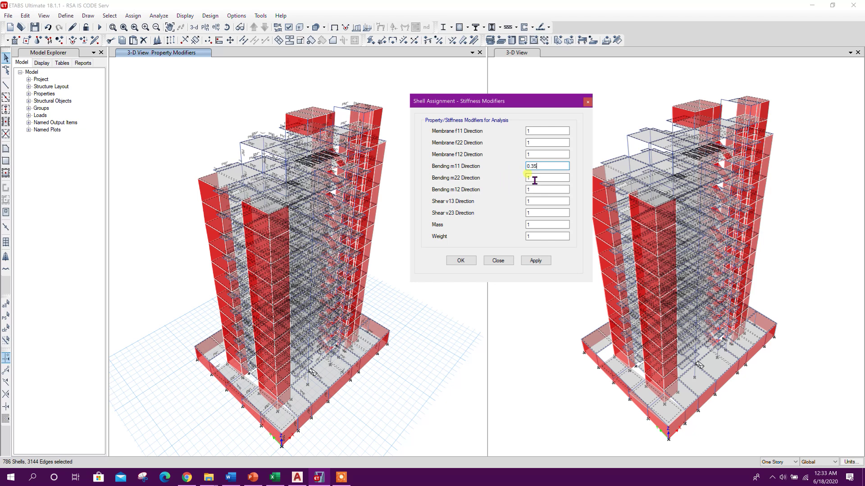
key("Tab")
key("Tab")
left_click(534, 262)
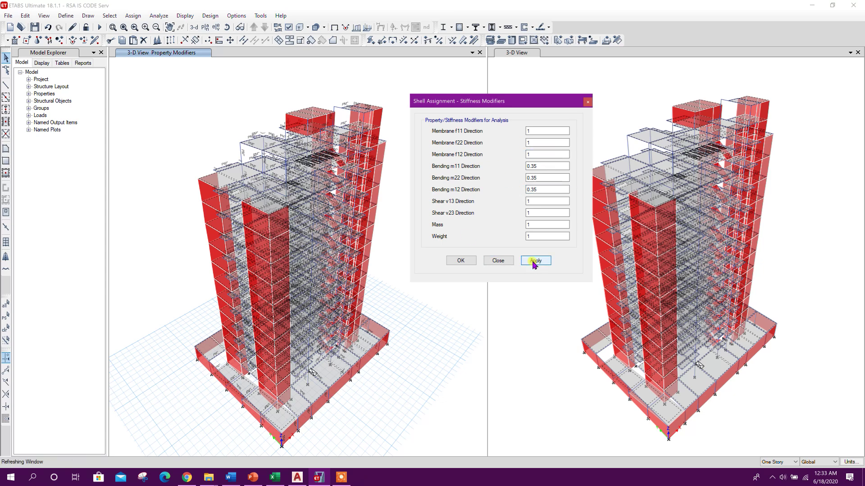
left_click(498, 261)
- Run the analysis of the serviceability model and open its story response plots
left_click(47, 28)
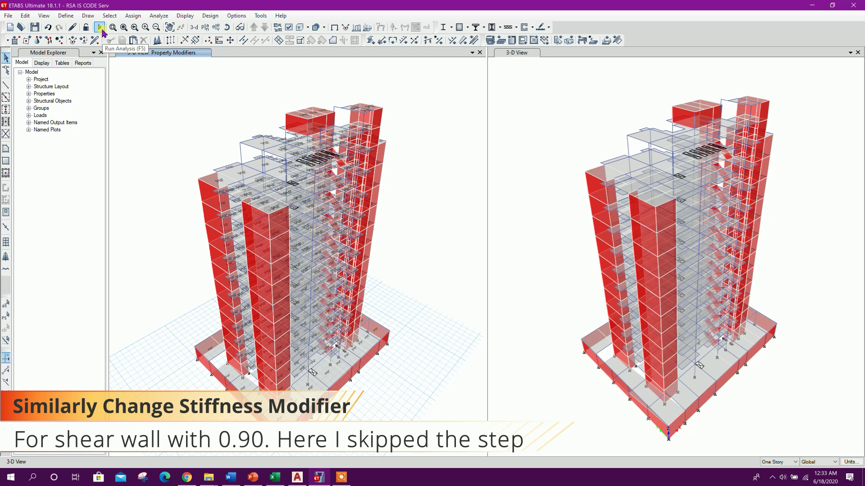
left_click(101, 29)
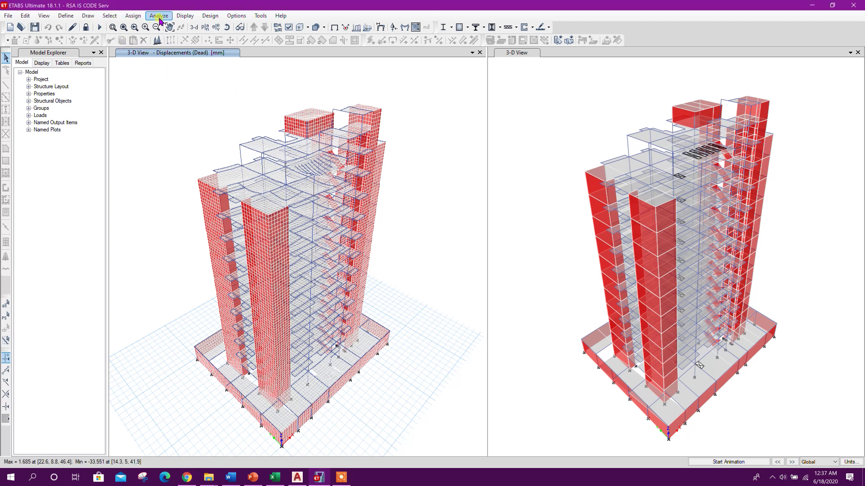
left_click(188, 16)
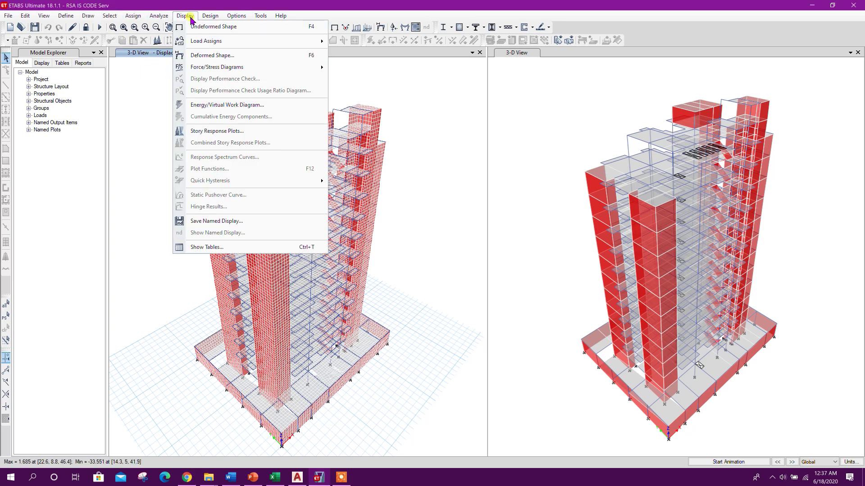
left_click(221, 134)
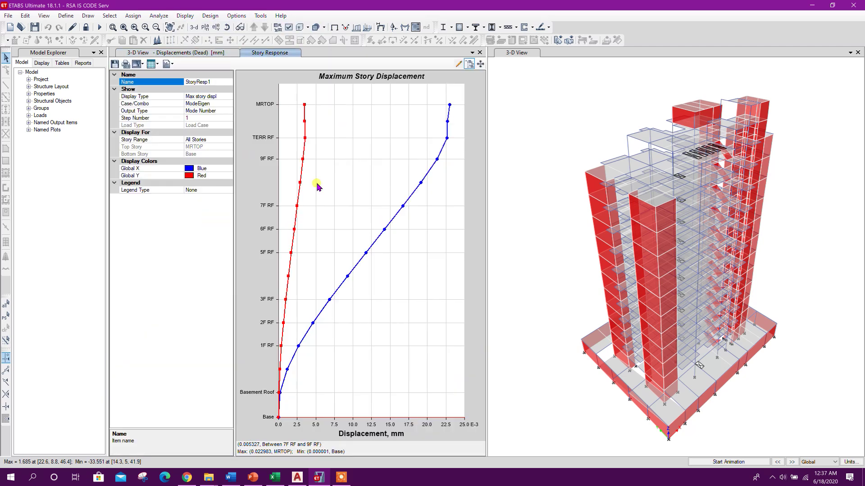
- Show the maximum story displacement plot for load case RSx
left_click(213, 97)
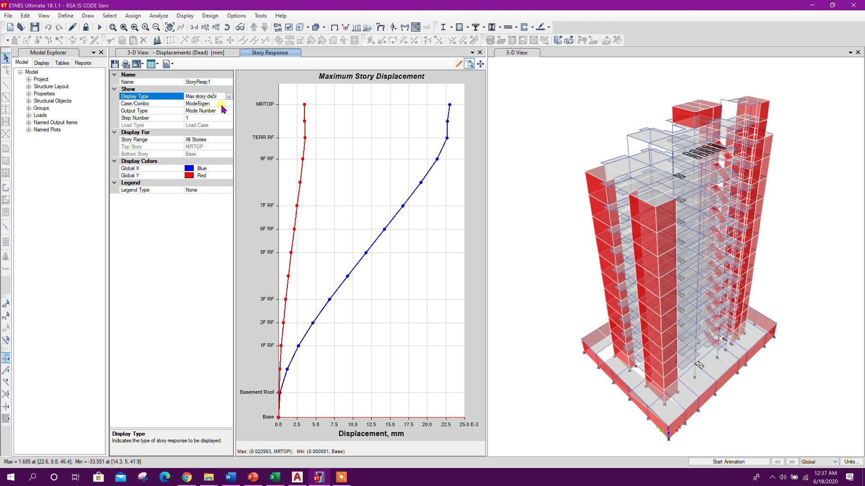
left_click(220, 104)
left_click(228, 104)
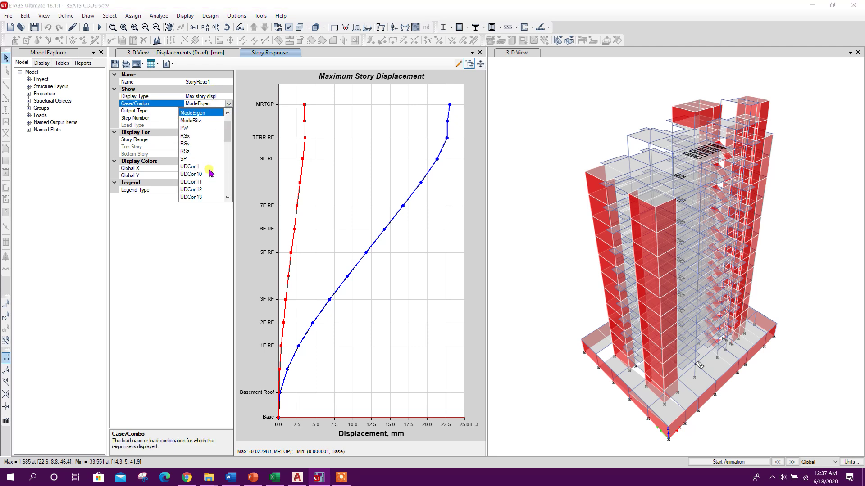
left_click(197, 142)
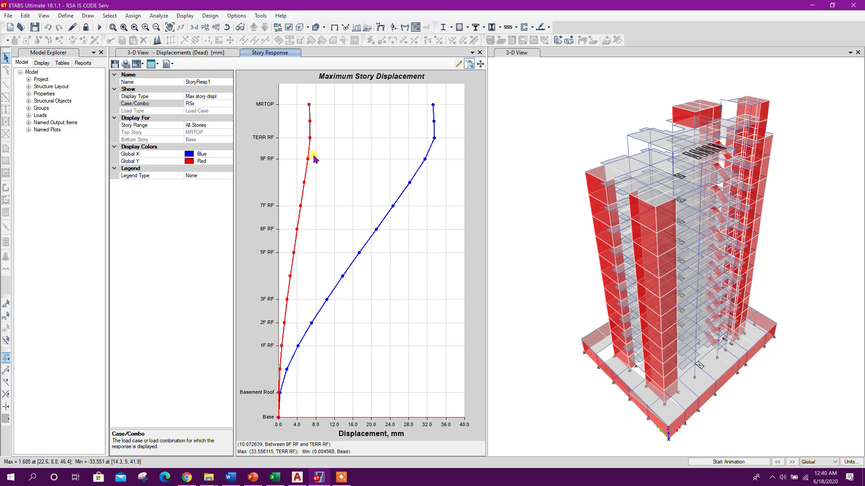
- Examine the story heights and elevations in the model's story data, then close it without changing anything
left_click(66, 16)
left_click(66, 16)
left_click(25, 16)
left_click(70, 117)
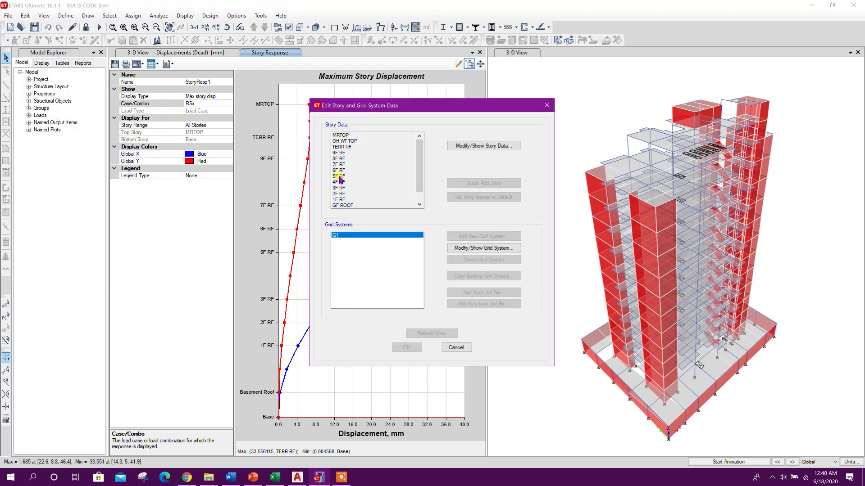
left_click(477, 149)
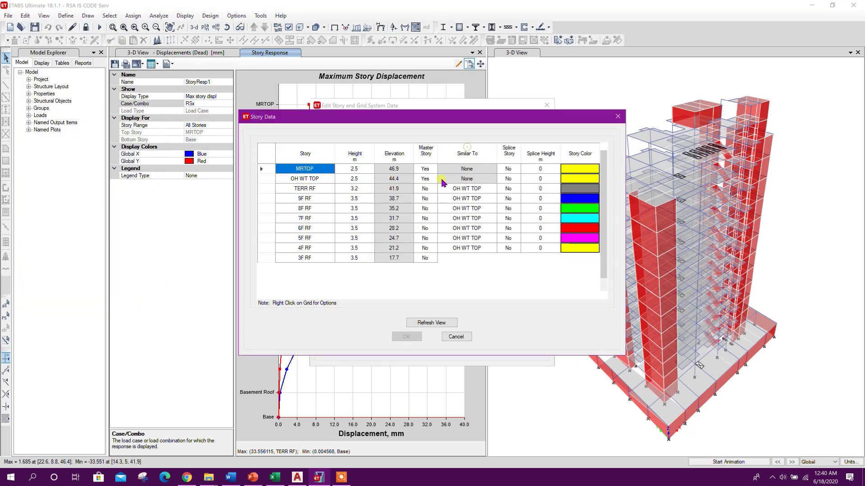
left_click(354, 198)
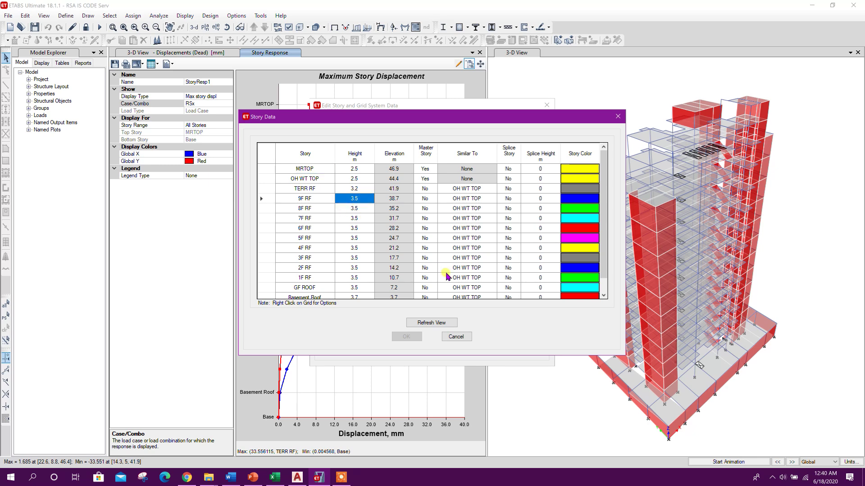
left_click(455, 337)
left_click(455, 347)
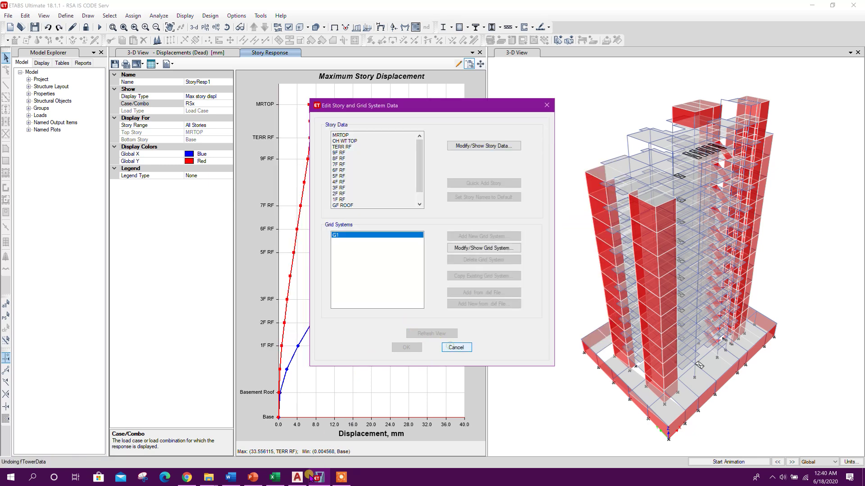
- Switch to the Drift Check sheet in Excel and set the floor height to 3.5 m
left_click(272, 476)
type("3.5")
key("Return")
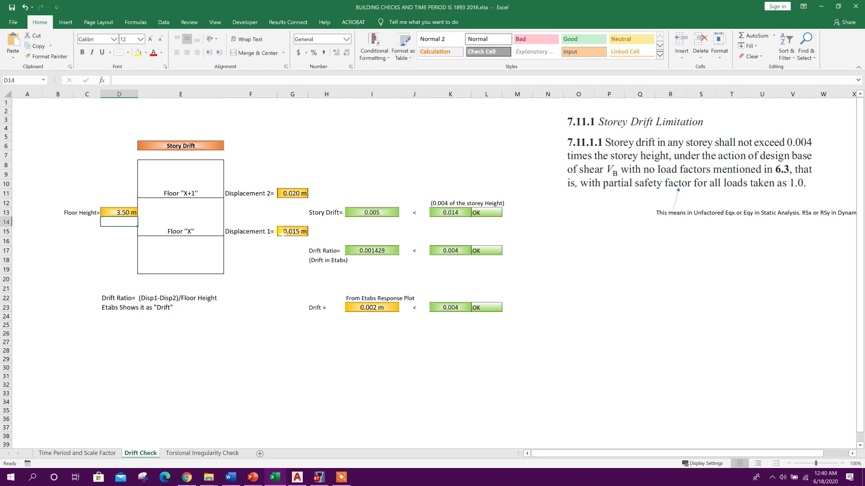
- Set Displacement 2 for Floor "X+1" to =31.45/1000, checking the ETABS displacement plot, and show the value with four decimals
left_click(302, 194)
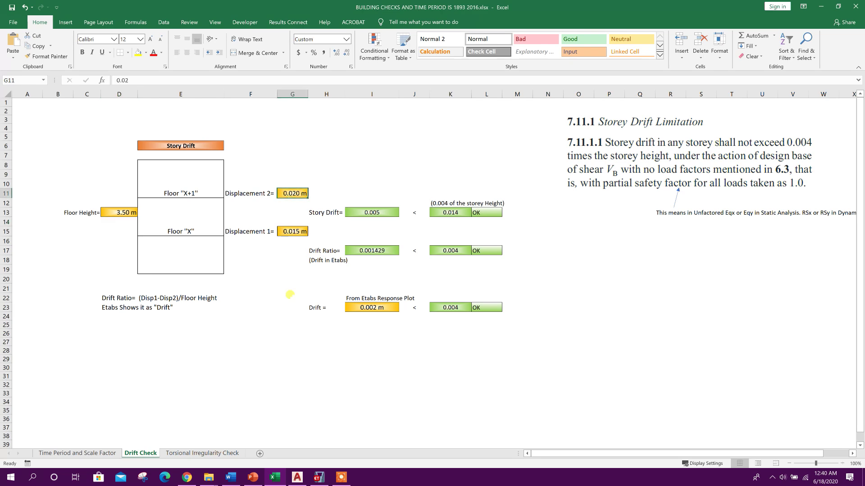
left_click(319, 477)
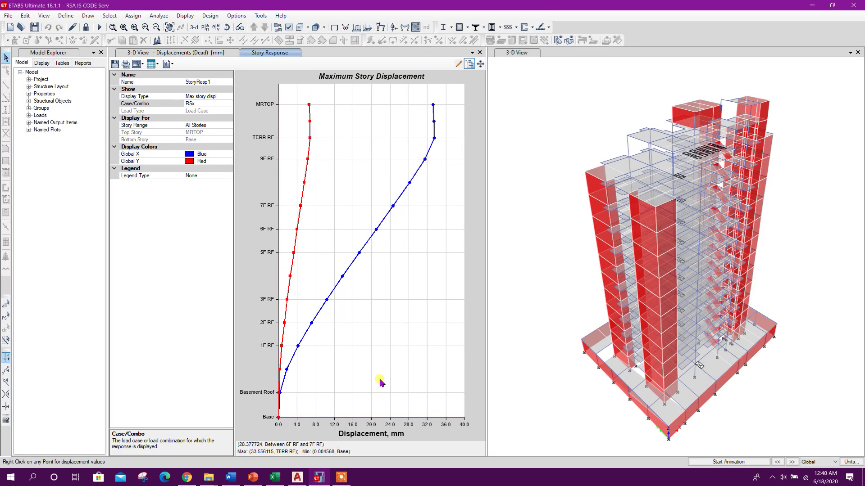
left_click(275, 477)
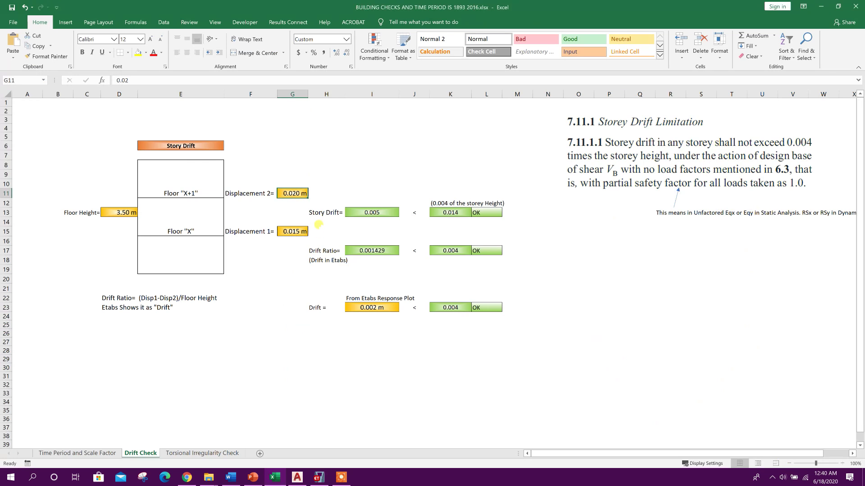
type("31")
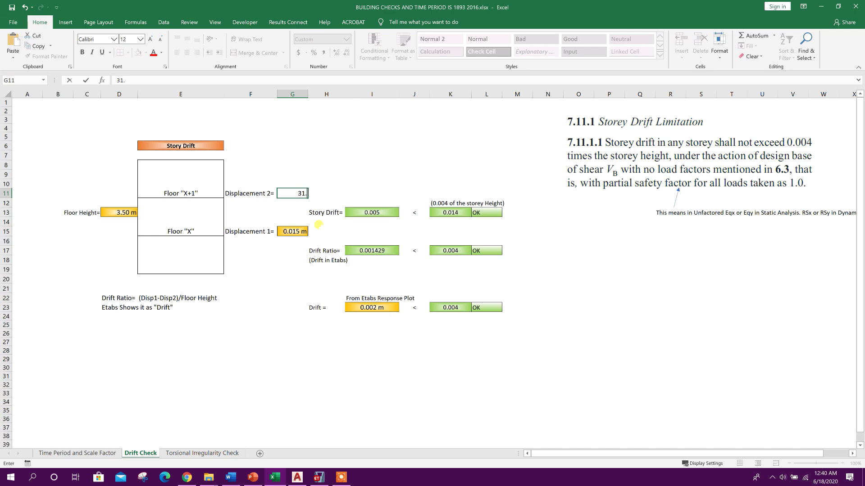
type(".45/1000")
left_click(122, 80)
key("Return")
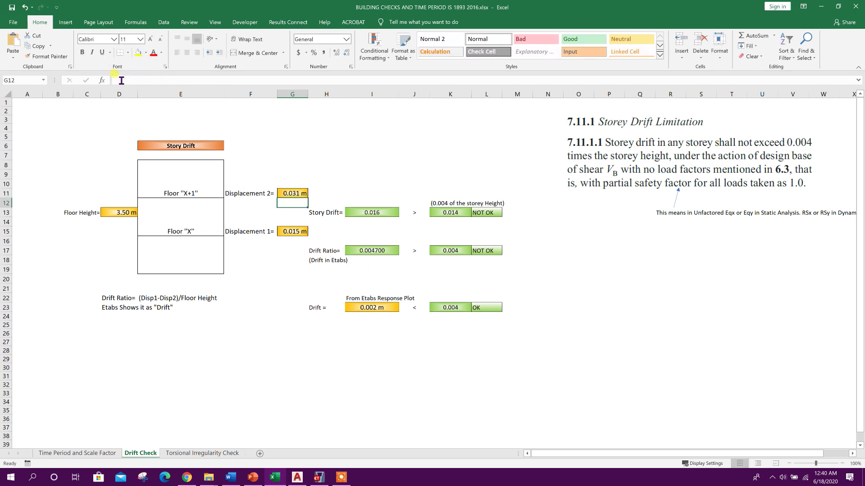
key("Up")
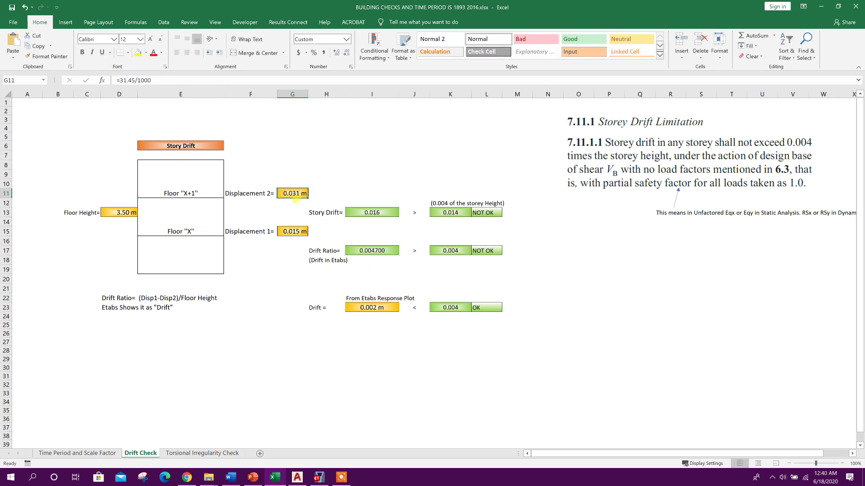
left_click(337, 53)
- Read the 8F RF X displacement from the ETABS plot and enter =28.165/1000 as Displacement 1 for Floor "X" in Excel
left_click(289, 235)
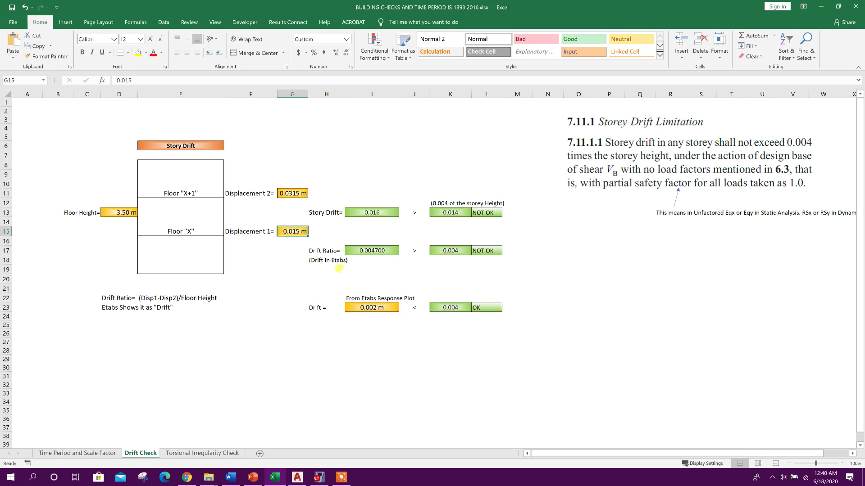
left_click(319, 477)
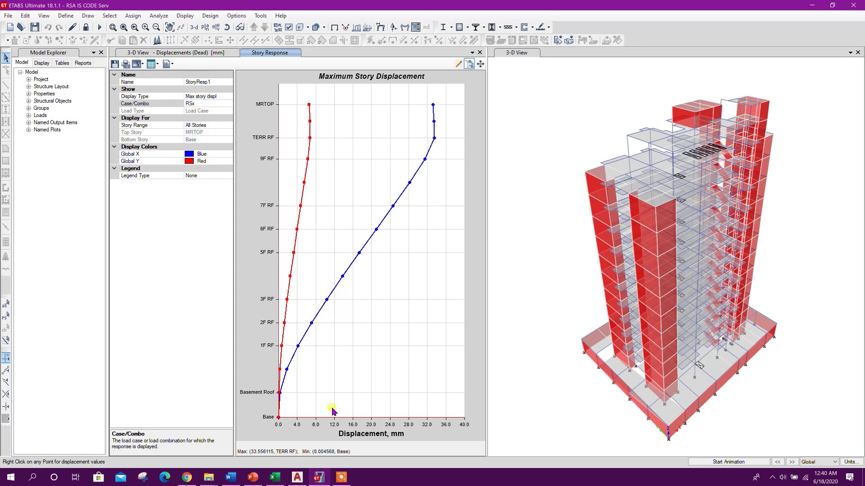
mouse_move(417, 183)
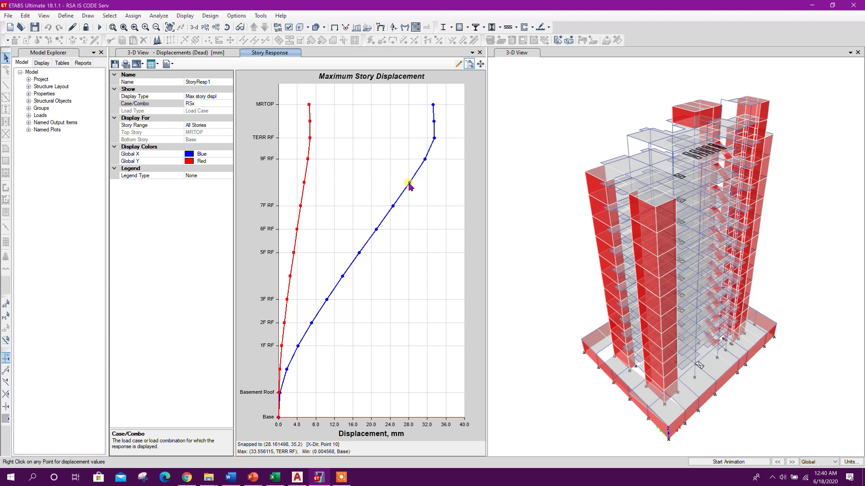
left_click(275, 477)
double_click(131, 81)
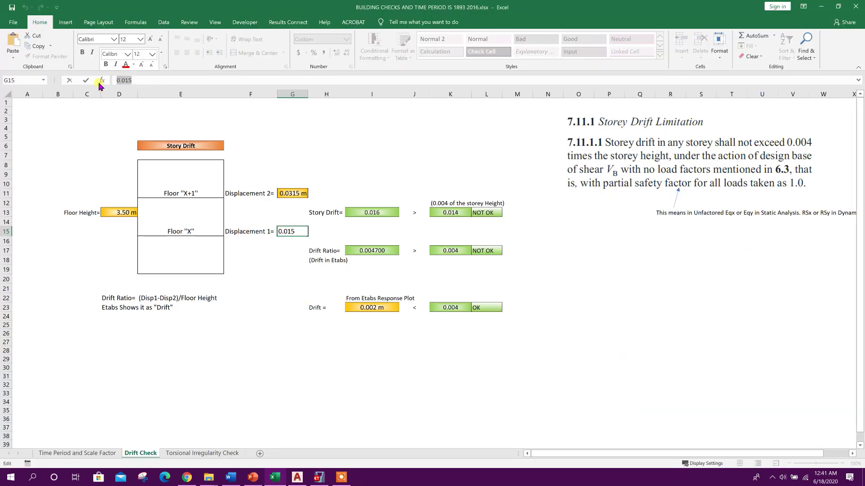
type("=28")
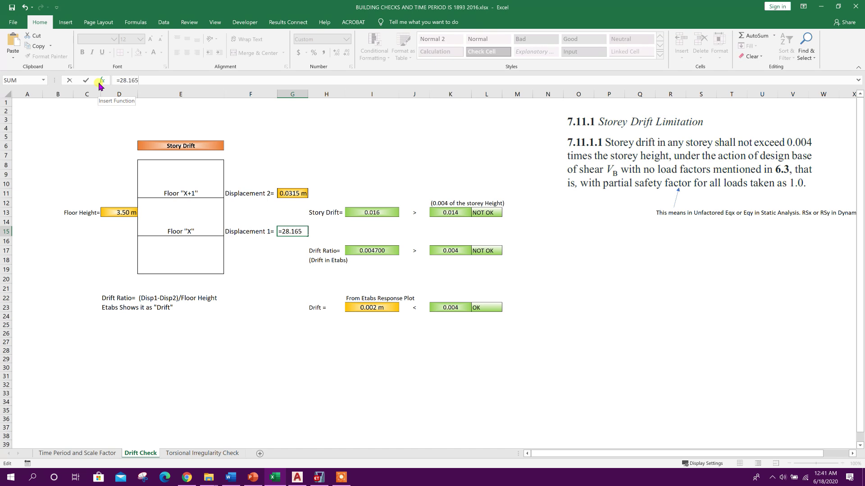
type(".165/1000")
key("Return")
- Examine the story drift formula and its comparison with 0.004 of the storey height
left_click(200, 231)
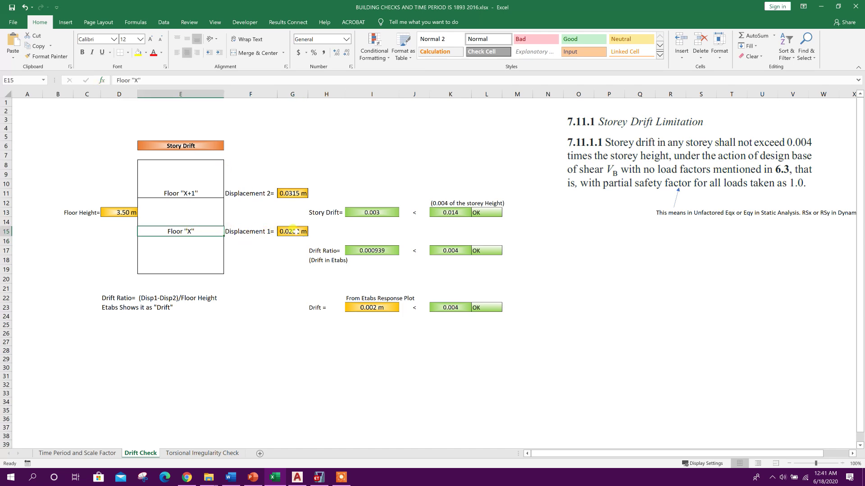
left_click(185, 195)
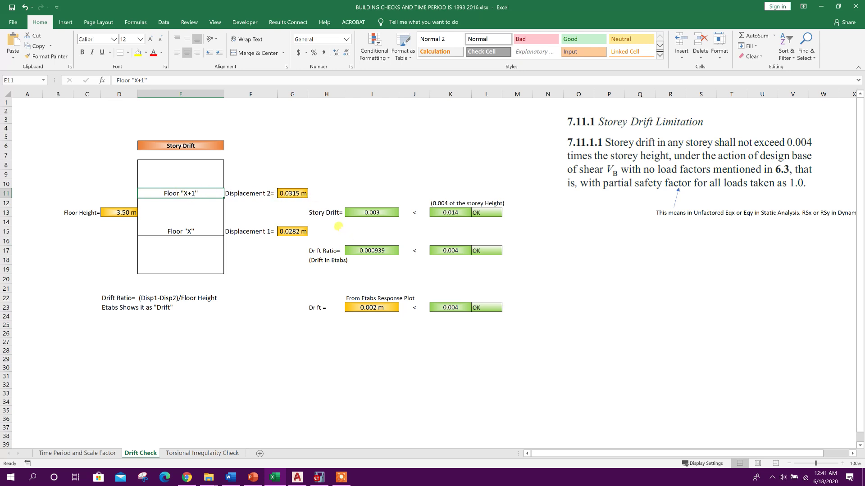
left_click(353, 212)
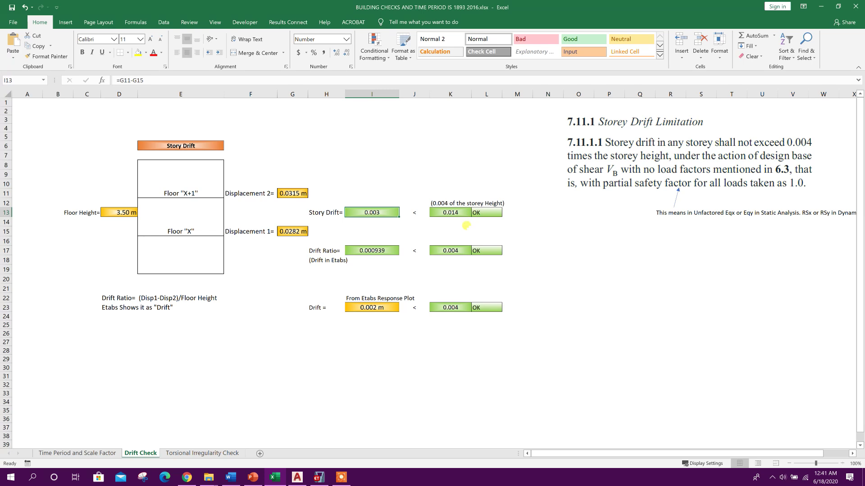
left_click(456, 212)
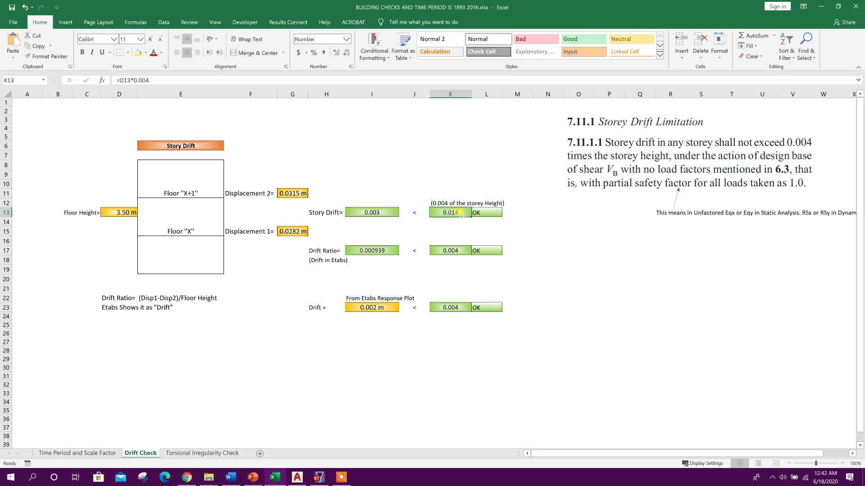
left_click(117, 212)
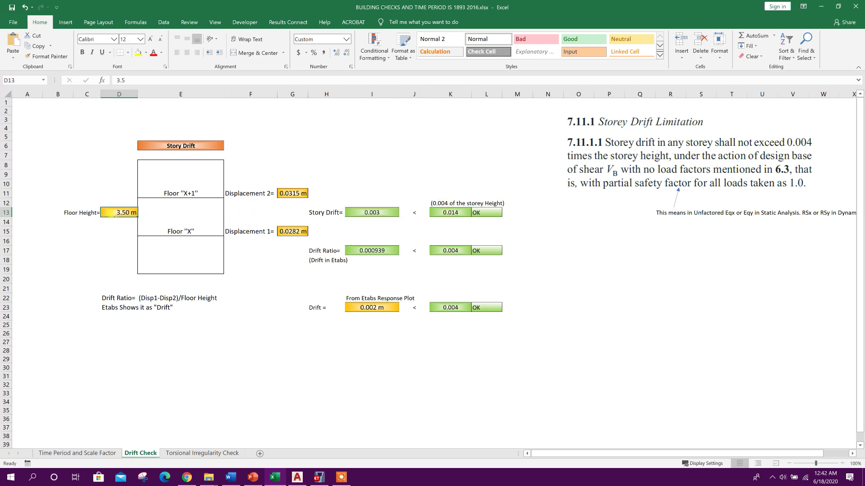
left_click(451, 211)
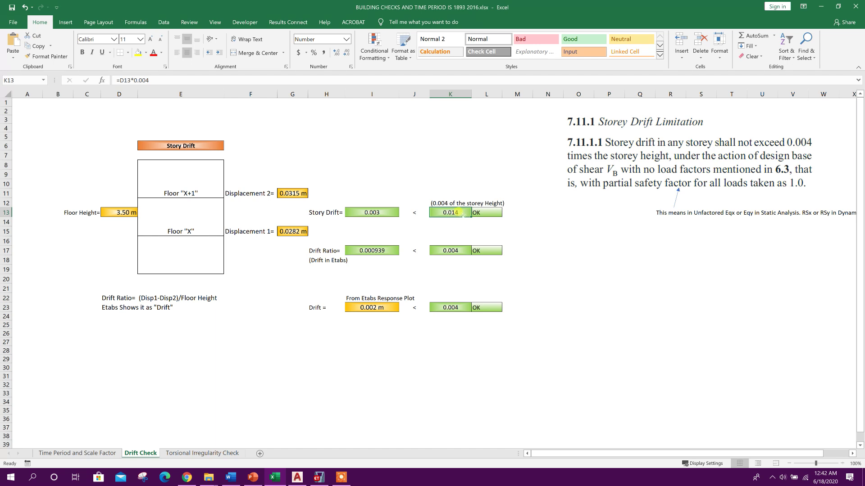
left_click(372, 213)
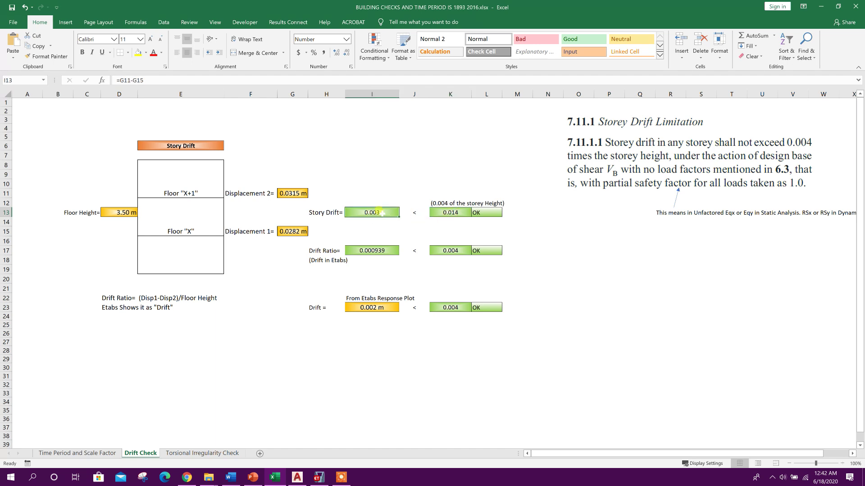
left_click(492, 213)
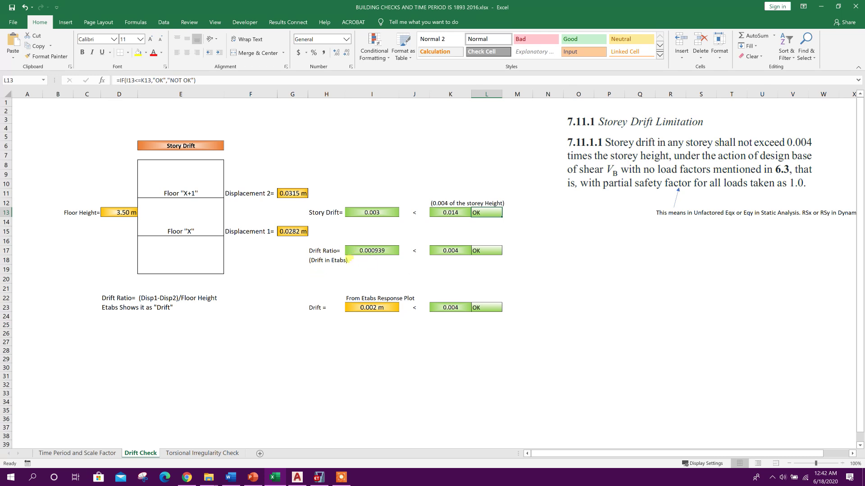
- Examine the drift ratio formula, its 0.004 limit and the pass check in the same row
left_click(325, 251)
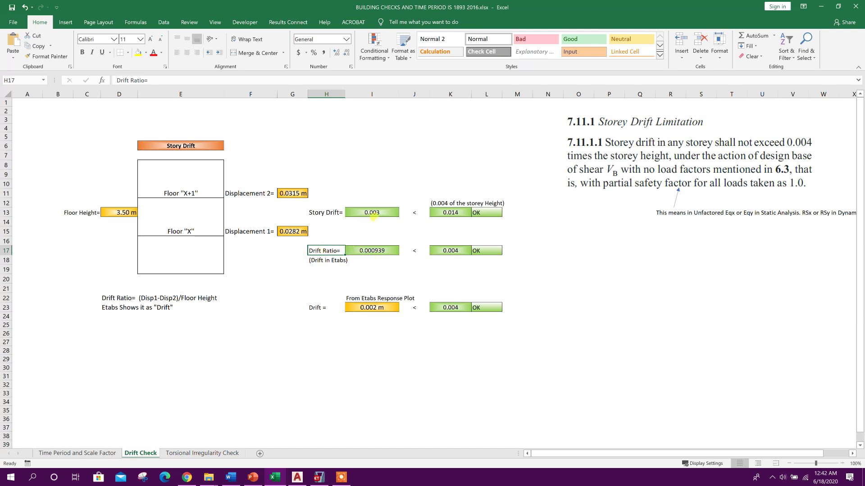
left_click(374, 215)
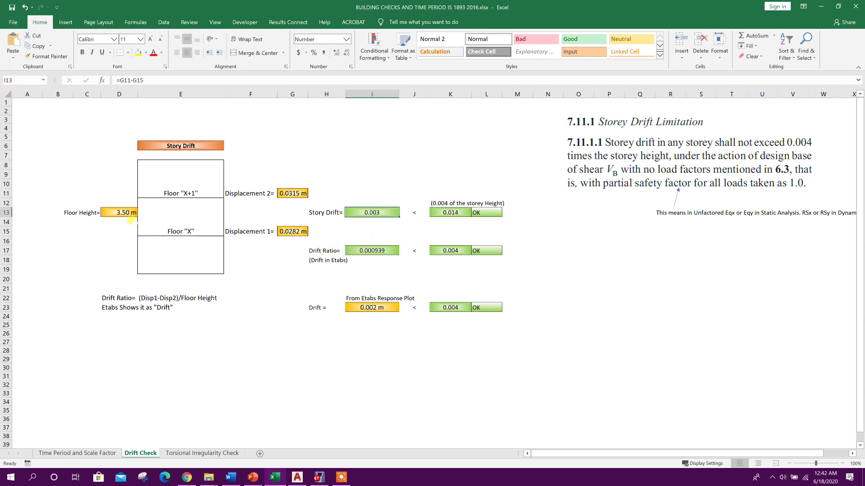
left_click(368, 249)
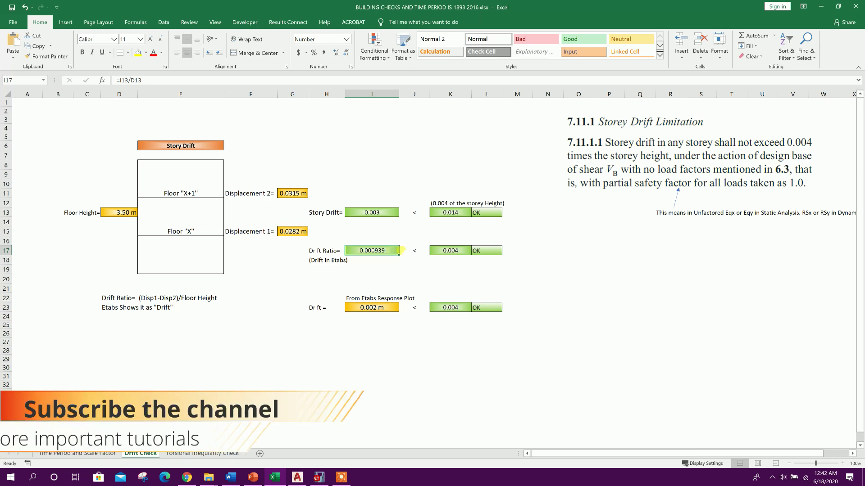
left_click(445, 249)
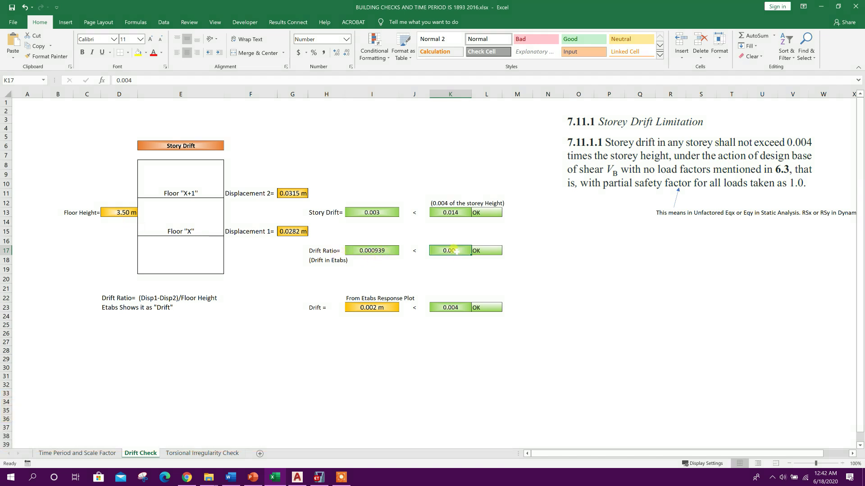
left_click(486, 251)
- Change the number format of the ETABS response plot drift value in cell I23 to General
scroll(371, 319, "down", 2)
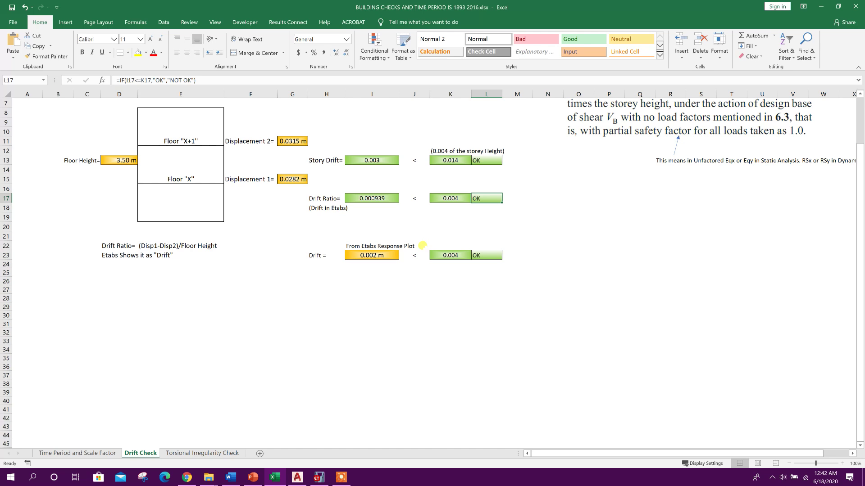
left_click(334, 257)
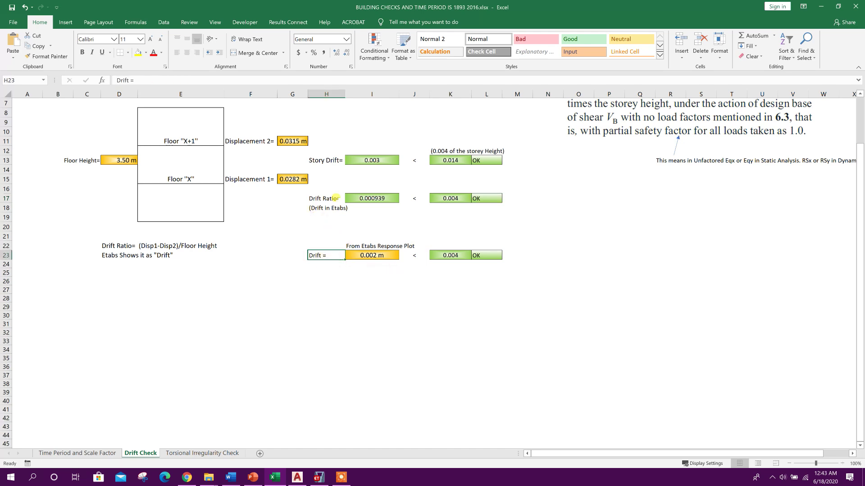
left_click(370, 256)
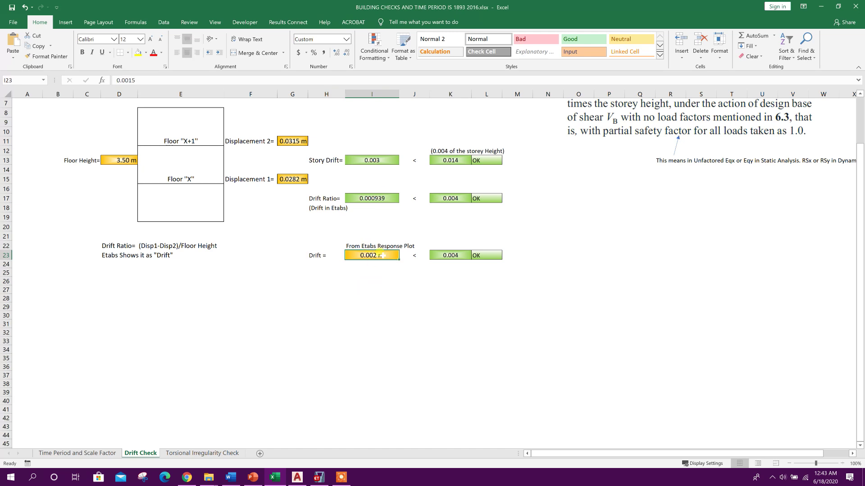
right_click(381, 256)
left_click(413, 420)
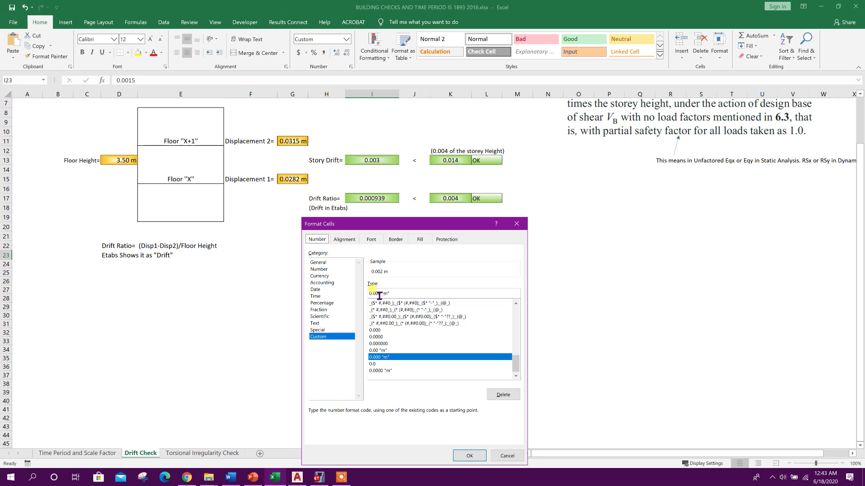
left_click(319, 263)
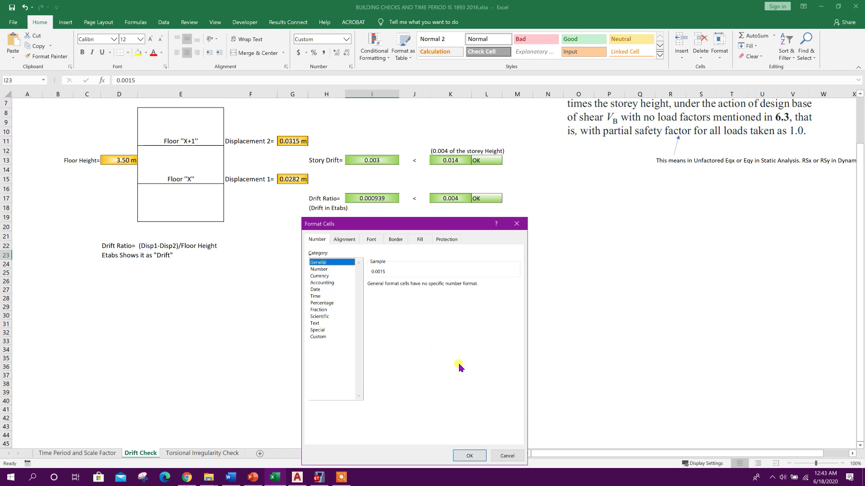
left_click(469, 455)
key("Return")
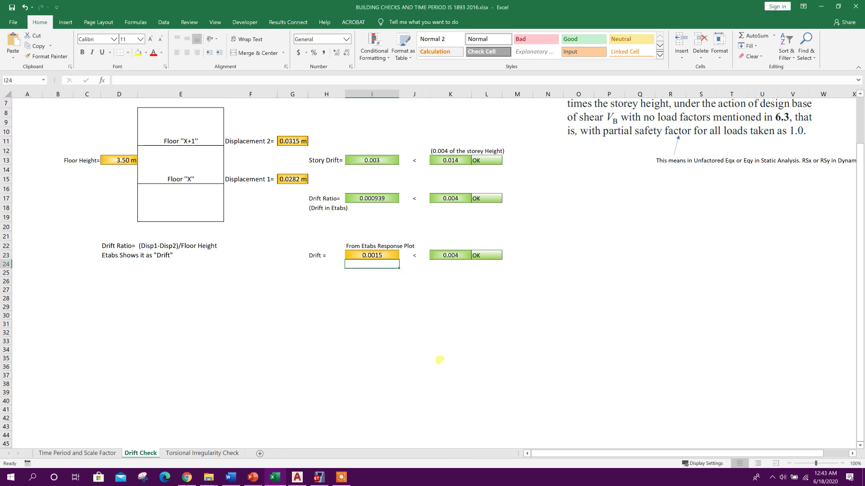
- Switch to ETABS and display the maximum story displacement plot for load case RSy
key("alt+Tab")
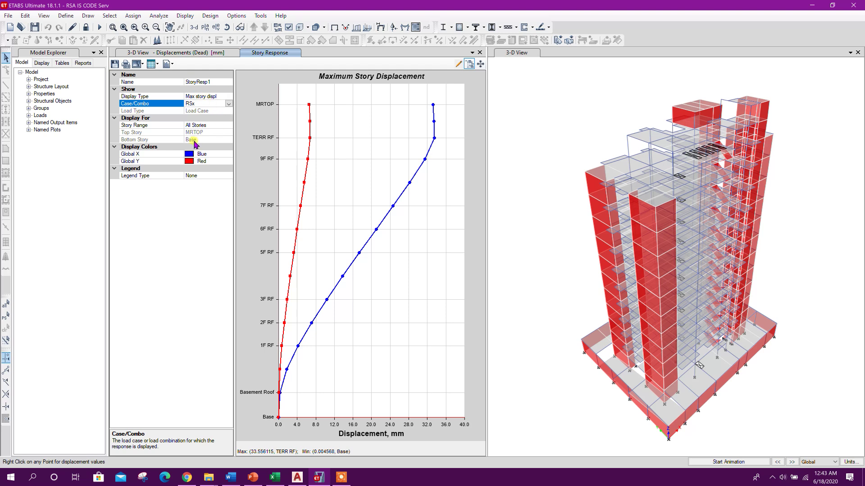
left_click(229, 104)
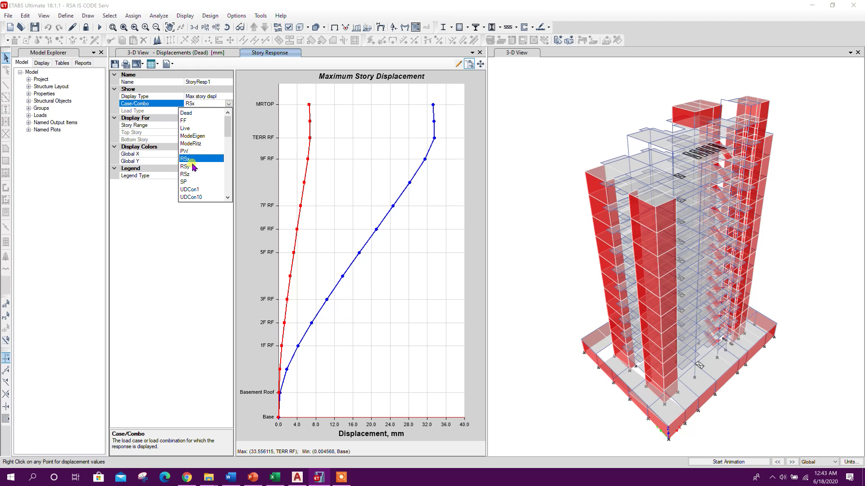
left_click(238, 70)
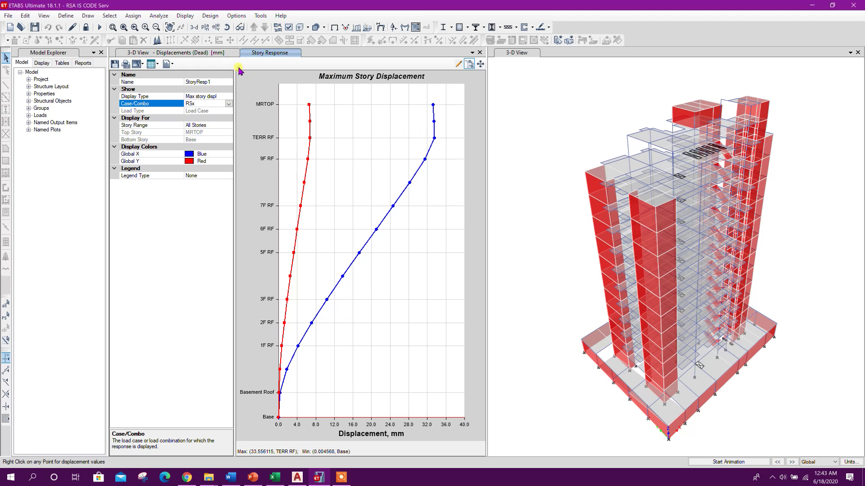
left_click(229, 104)
left_click(196, 164)
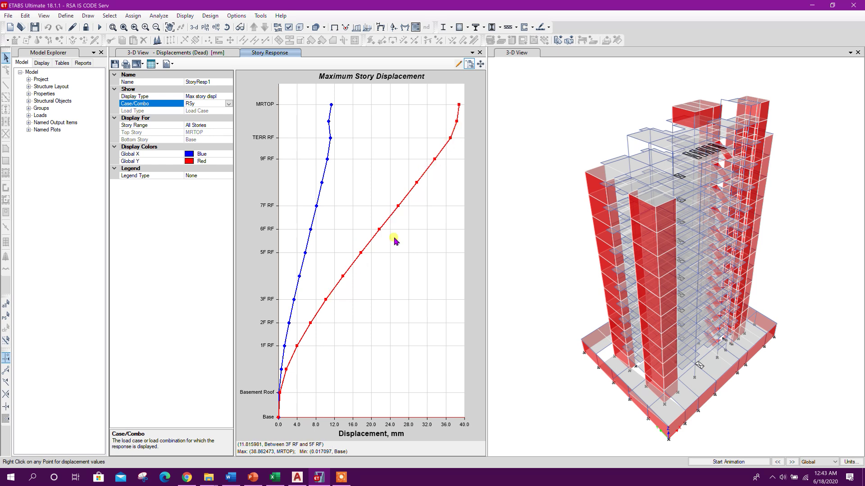
- Set the story response plot's load case back to RSx and its display type to max story drifts
left_click(228, 104)
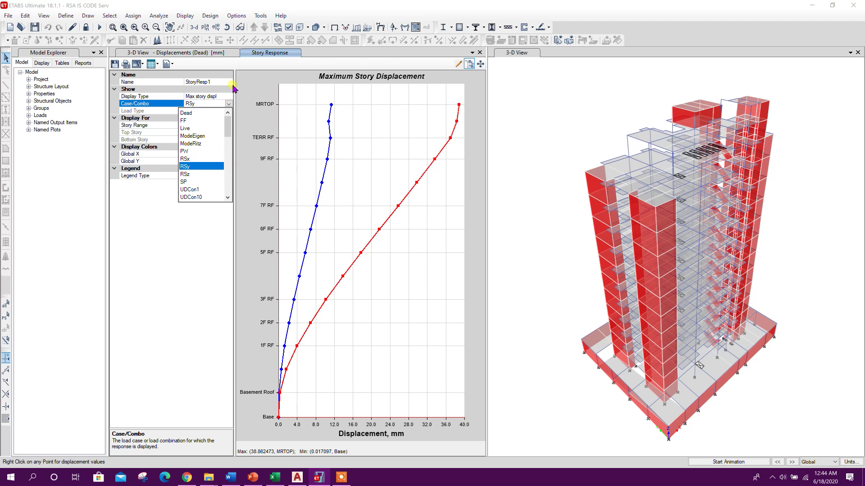
left_click(188, 159)
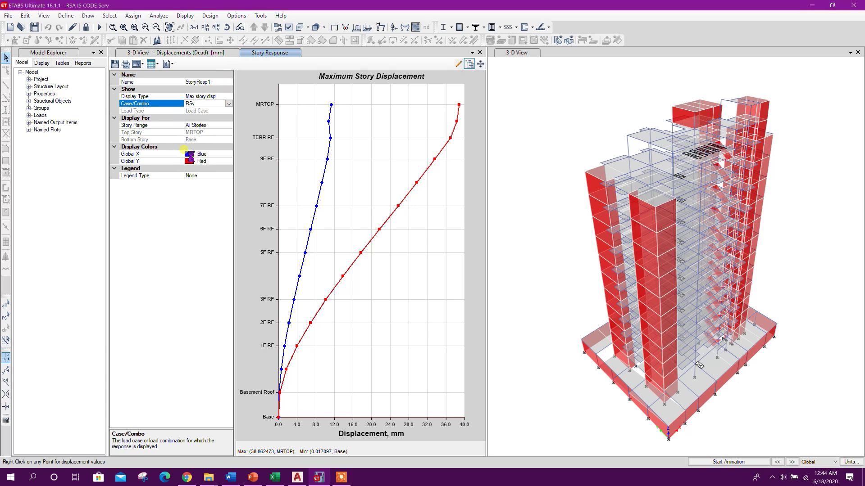
left_click(219, 96)
left_click(229, 98)
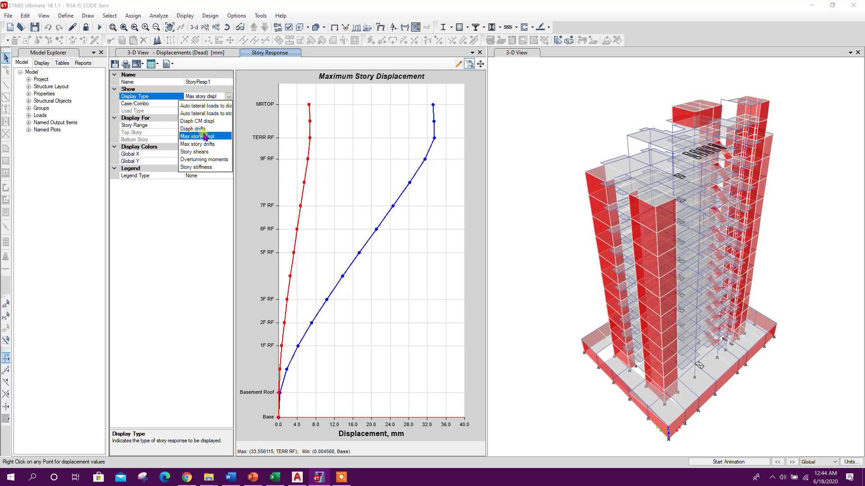
key("Escape")
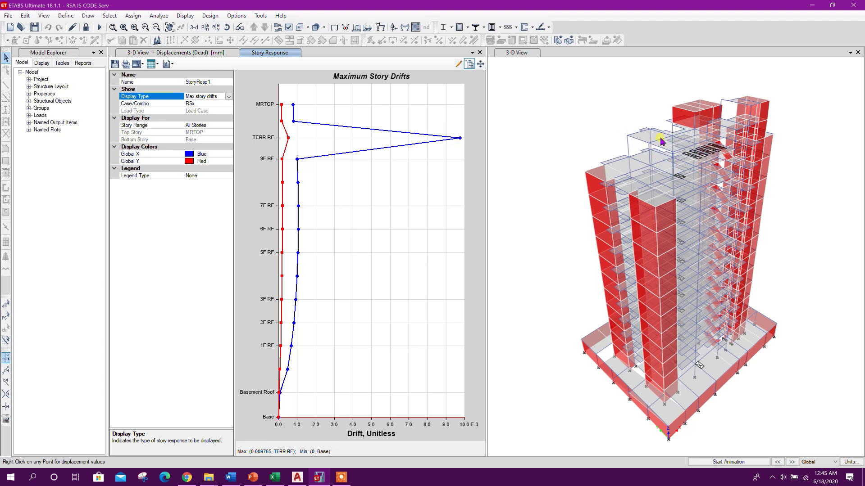
- Compare the RSx story drifts in the plot with the 0.004 limit check in the Excel drift sheet, and return to ETABS
left_click(297, 185)
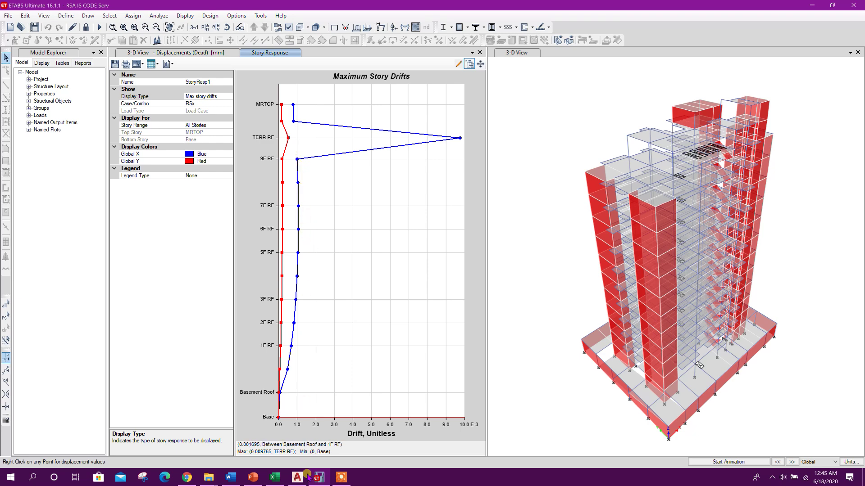
left_click(275, 477)
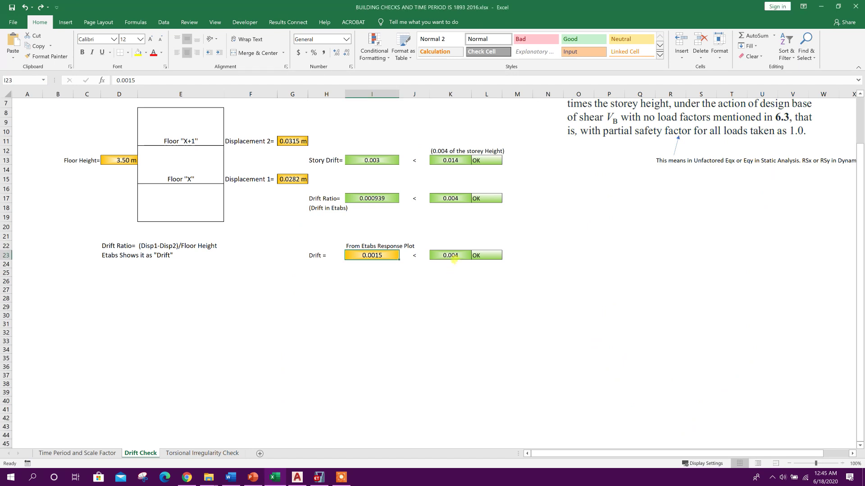
left_click(497, 255)
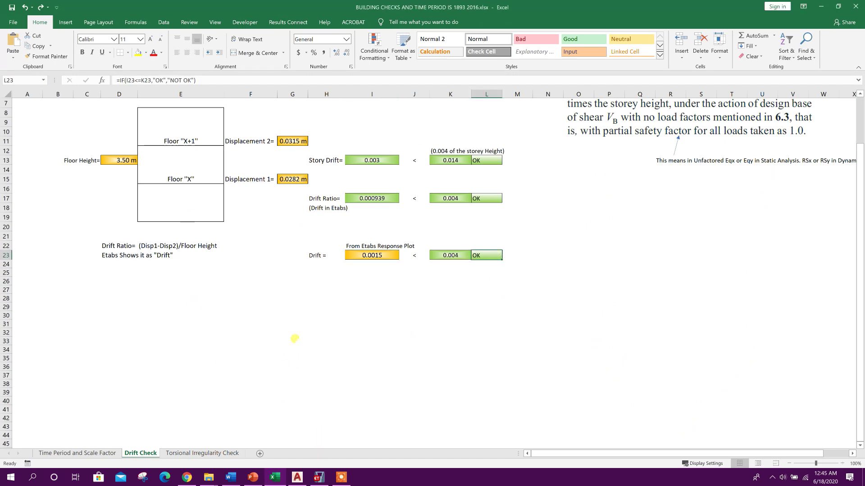
left_click(313, 475)
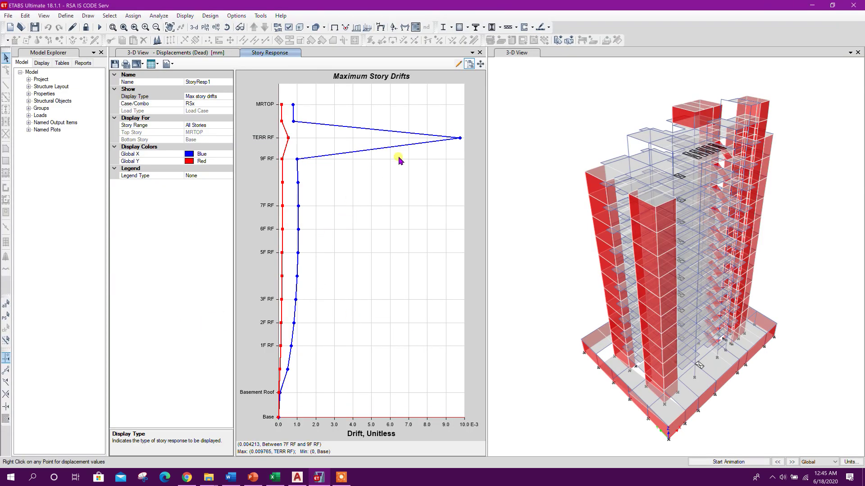
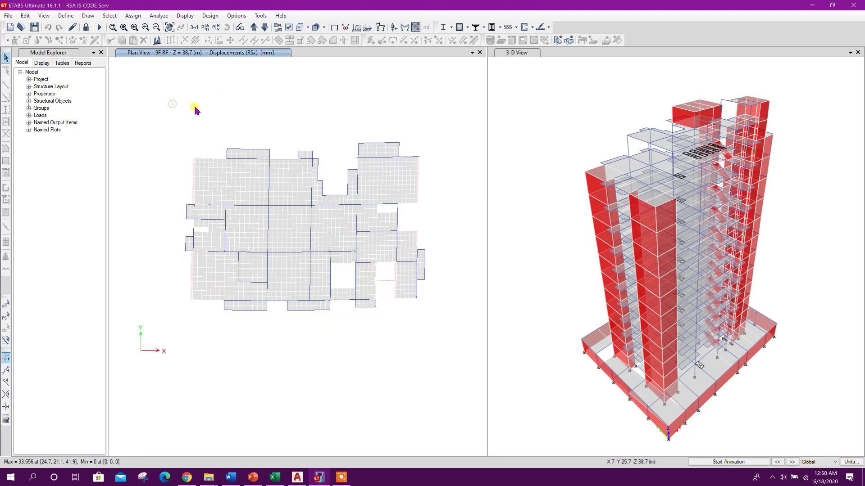
- Examine the RSx joint displacements at the outer corners of the 9F RF plan, comparing the two ends of each side edge
right_click(414, 187)
right_click(419, 159)
right_click(418, 157)
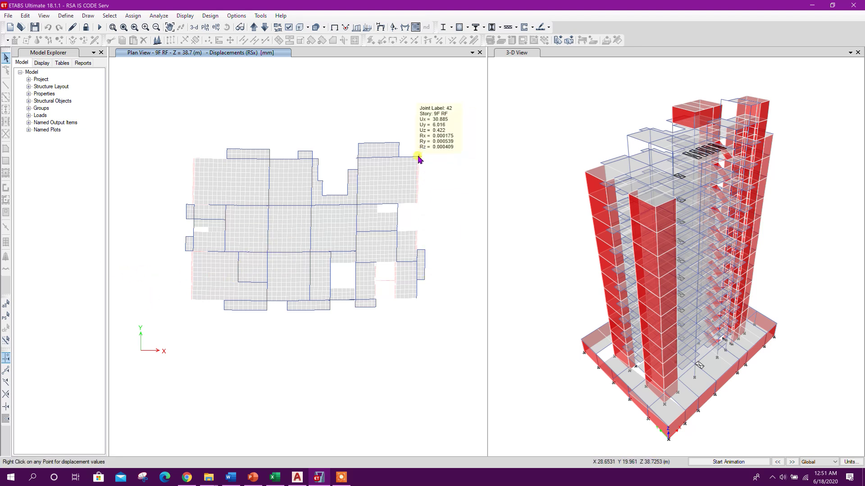
right_click(208, 218)
right_click(296, 236)
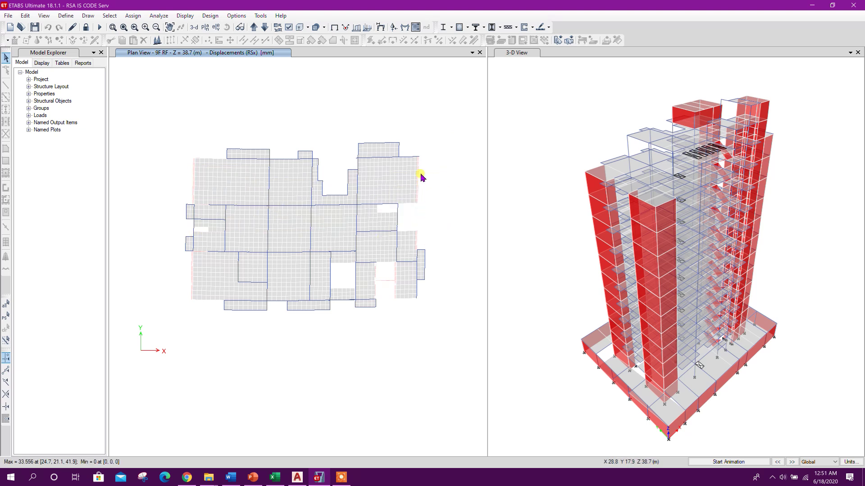
right_click(419, 159)
right_click(417, 275)
right_click(415, 251)
right_click(195, 159)
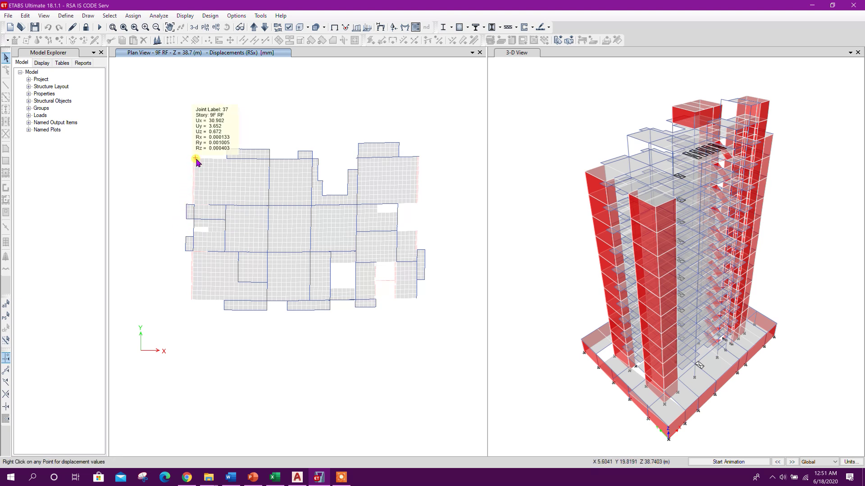
right_click(193, 301)
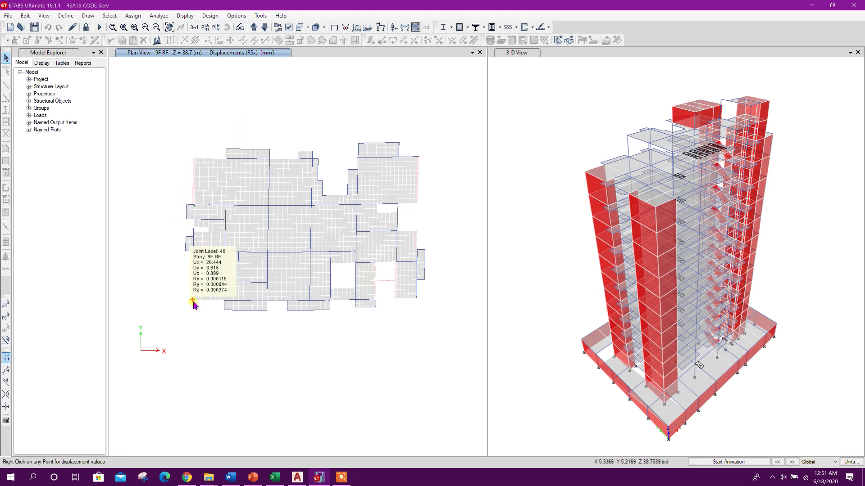
right_click(418, 158)
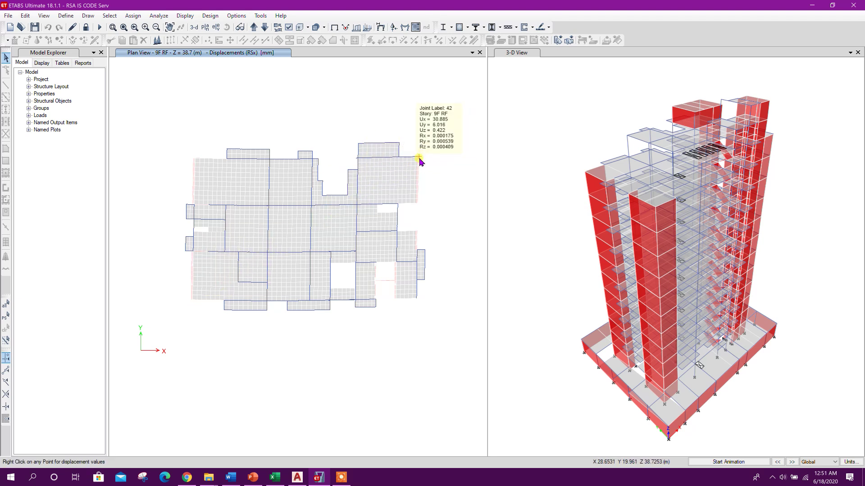
right_click(417, 300)
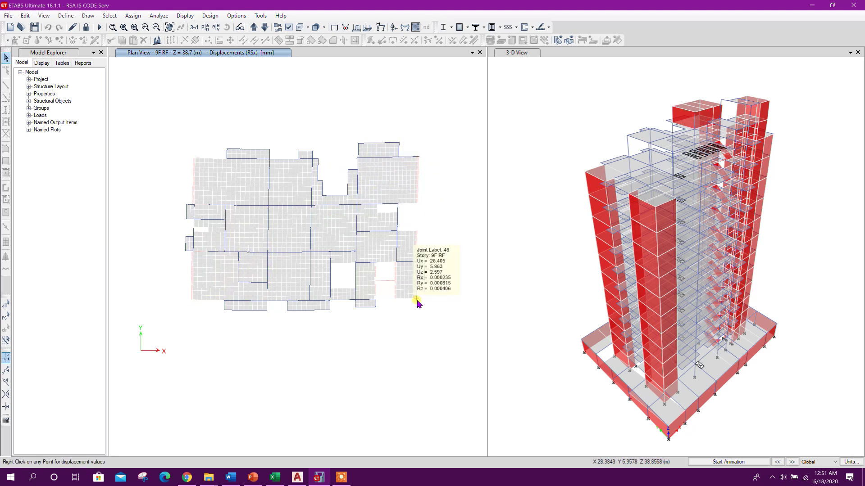
right_click(193, 157)
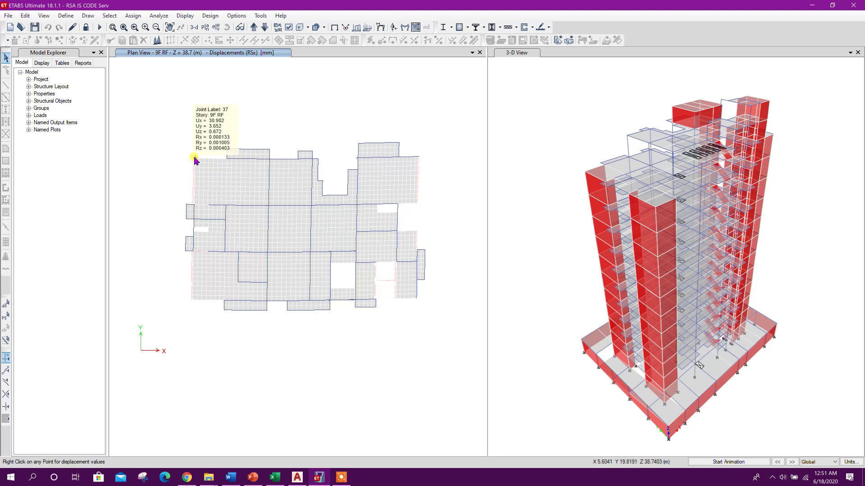
right_click(193, 299)
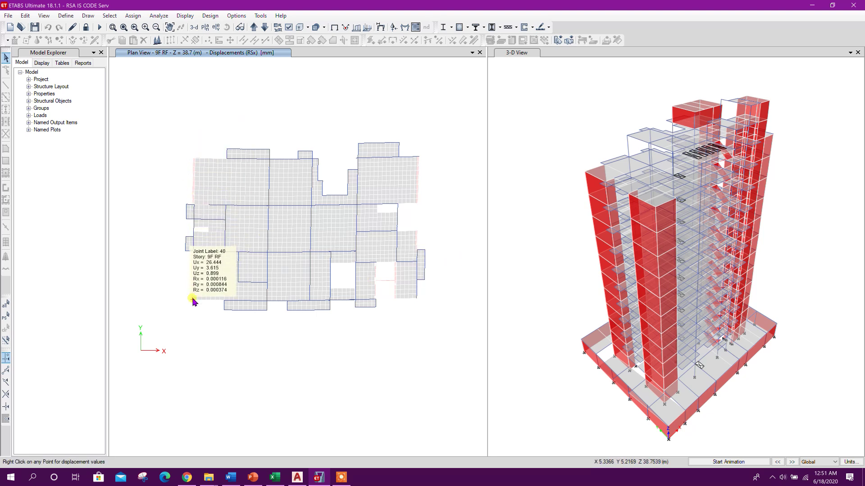
- Switch to the Excel torsional irregularity sheet and enter 30.9 as Δ1 and 26.44 as Δ2 for the Eqx or RSx row
left_click(274, 477)
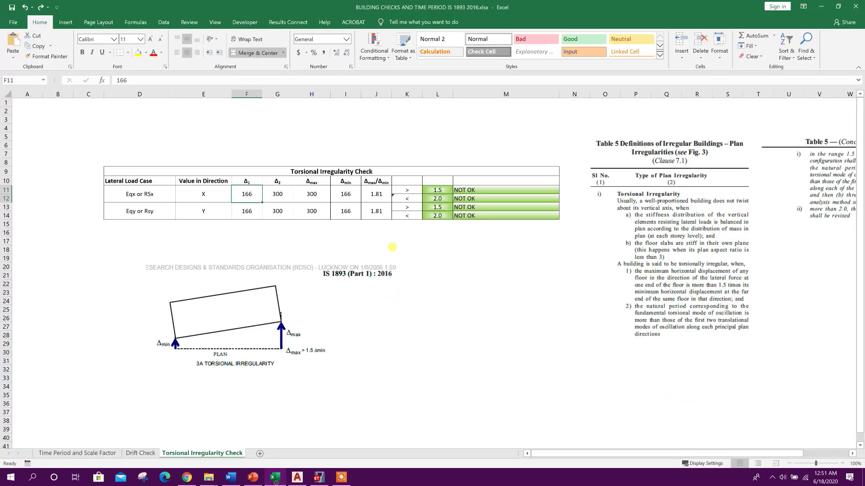
type("3")
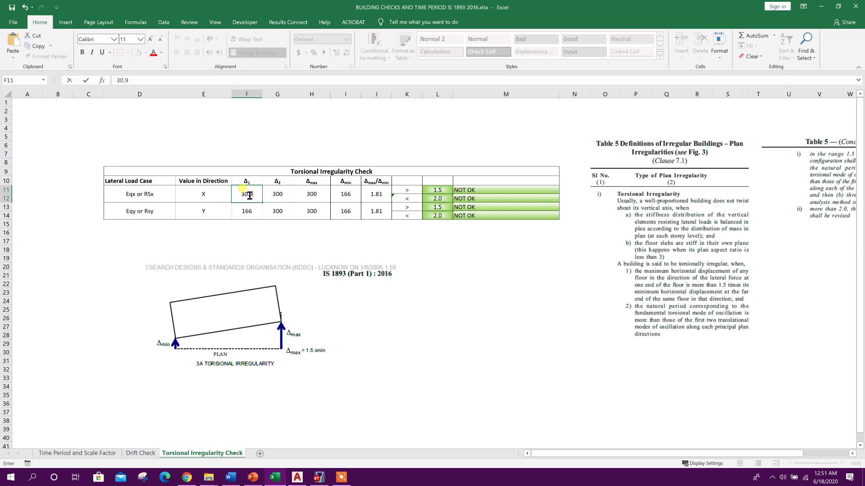
type("0.9")
key("Return")
left_click(266, 194)
type("26.44")
key("Return")
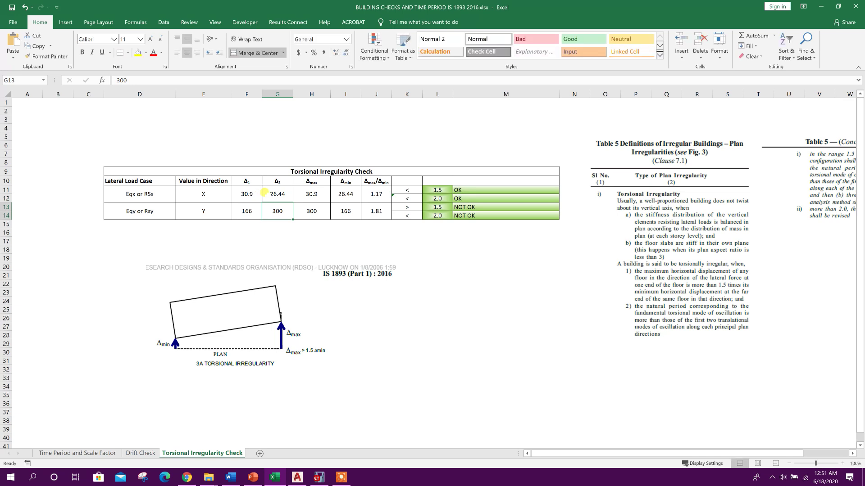
- Examine the Δmax and Δmin formulas and the 1.5 ratio check in the Eqx or RSx row
left_click(253, 193)
left_click(309, 194)
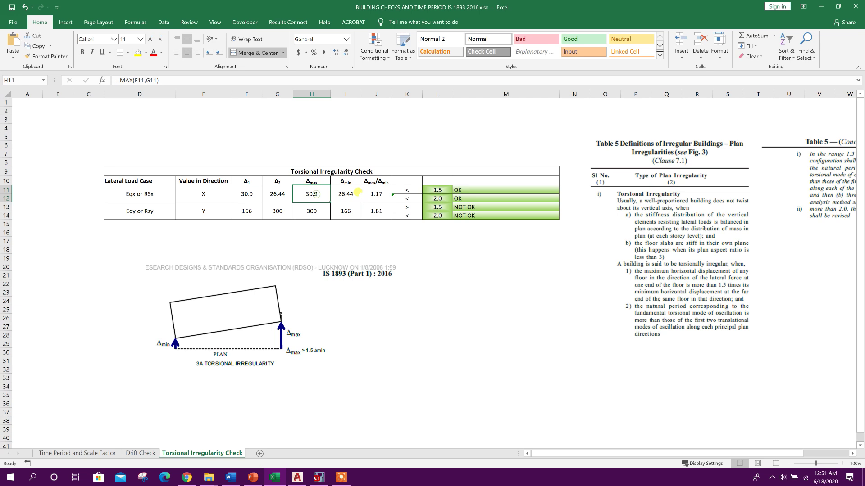
left_click(353, 193)
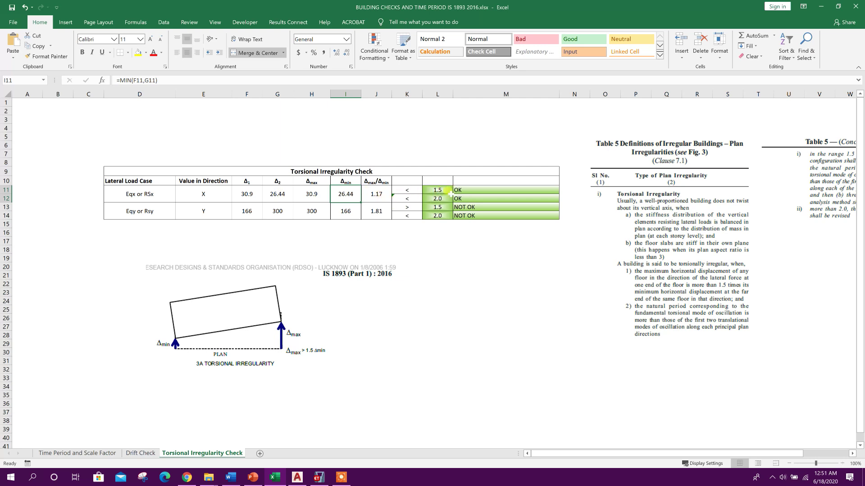
left_click(478, 191)
- Try a Δmax/Δmin ratio of 1.8 in the Eqx or RSx row to test the irregularity check
left_click(380, 194)
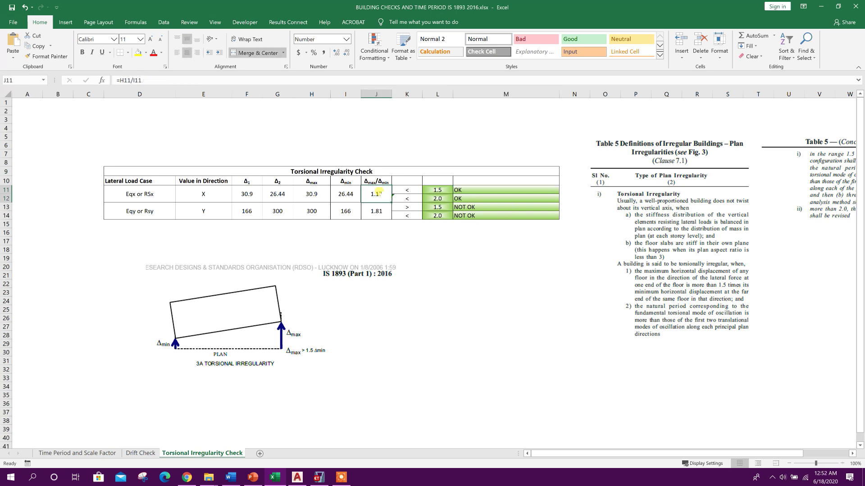
type("1.")
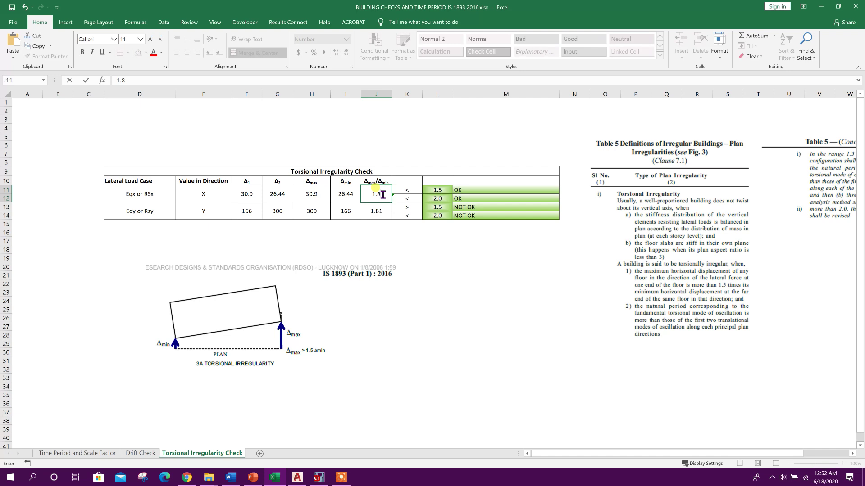
type("8")
key("Return")
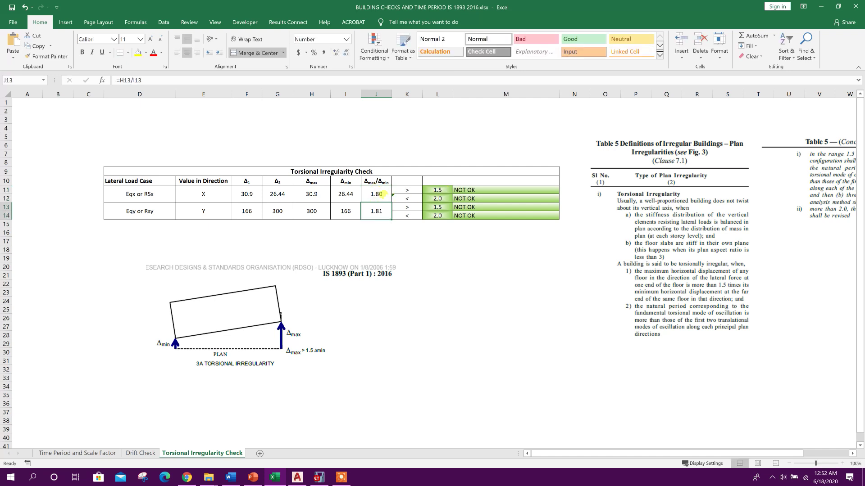
- Try a Δmax/Δmin ratio of 2.4 in the Eqx or RSx row, and undo the test ratios
left_click(388, 194)
type("26")
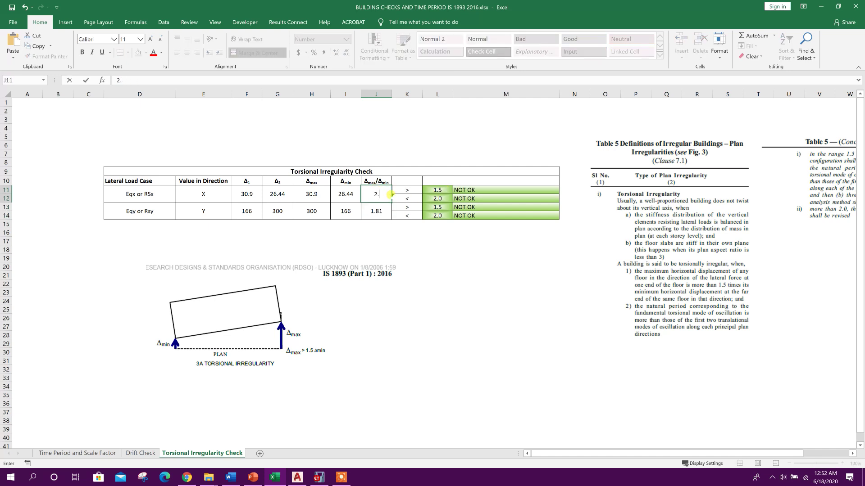
type(".4")
key("Return")
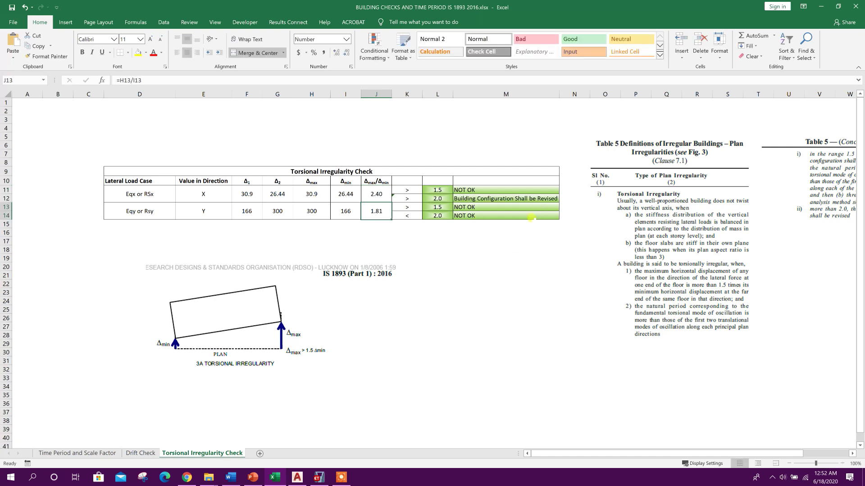
left_click(24, 6)
left_click(535, 288)
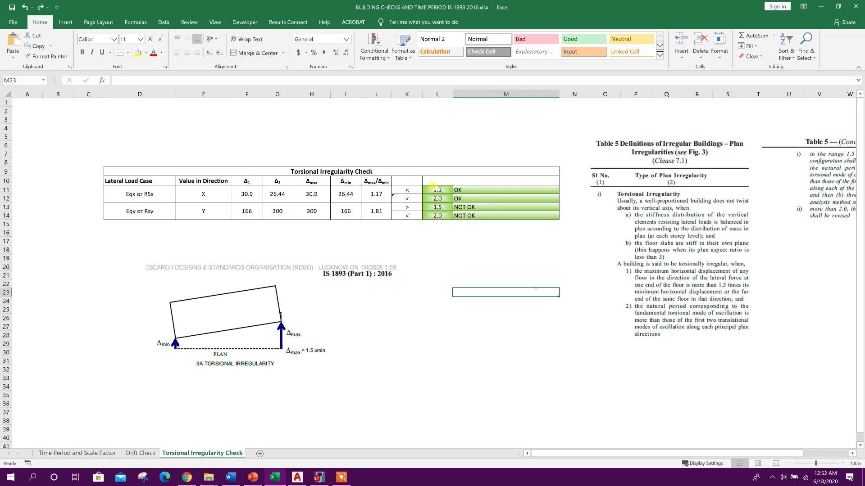
- Switch to ETABS and display the deformed shape for the RSy load case on the 9F RF plan view
left_click(221, 207)
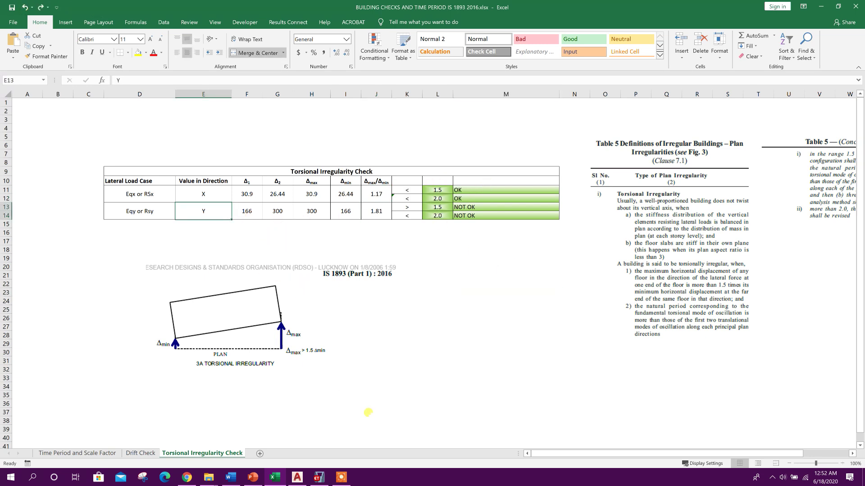
left_click(321, 477)
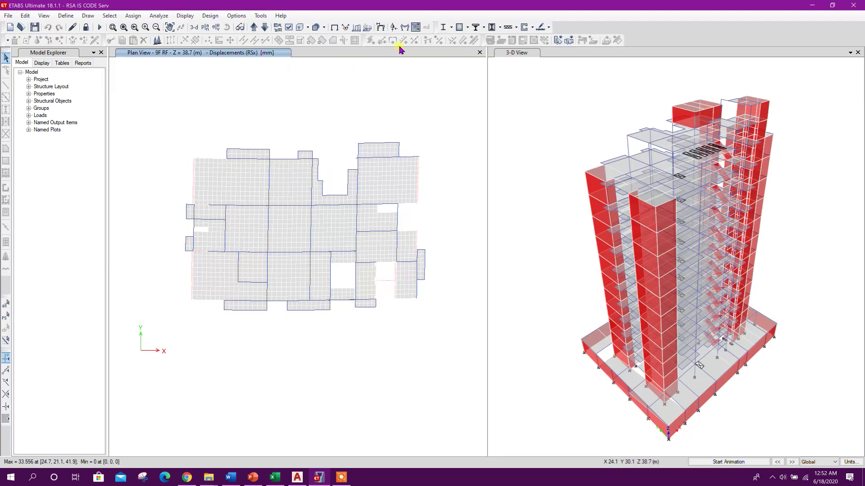
left_click(381, 28)
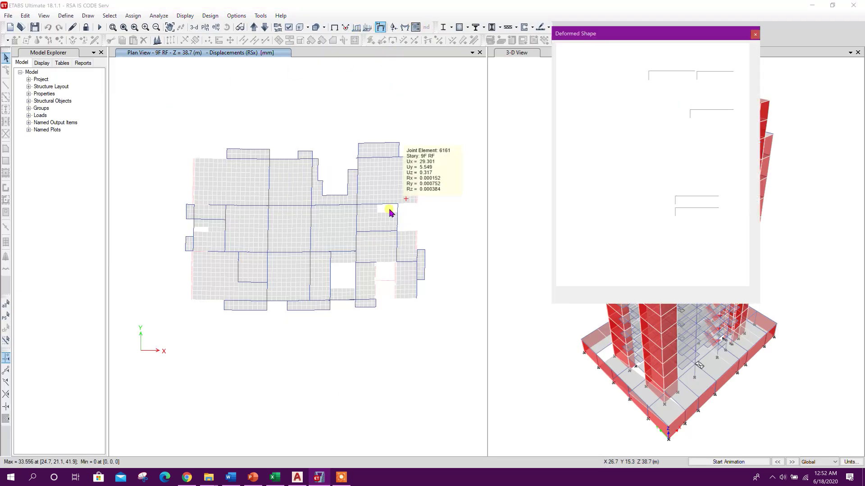
left_click(599, 76)
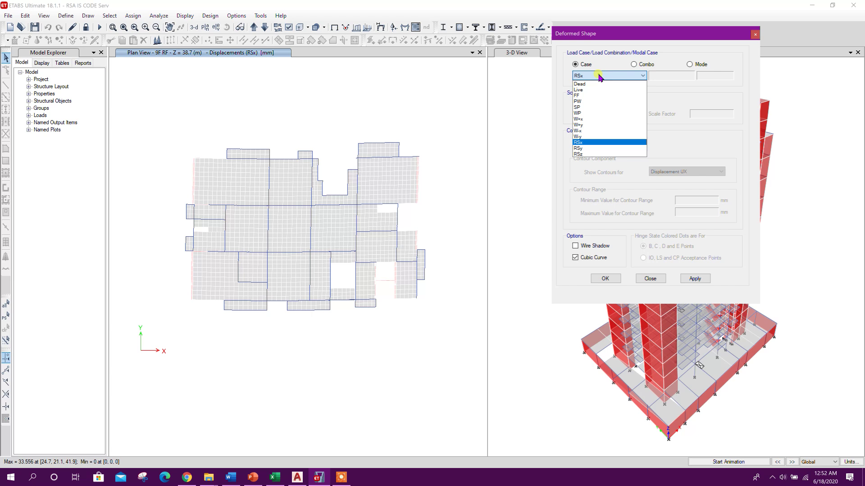
left_click(588, 148)
left_click(695, 279)
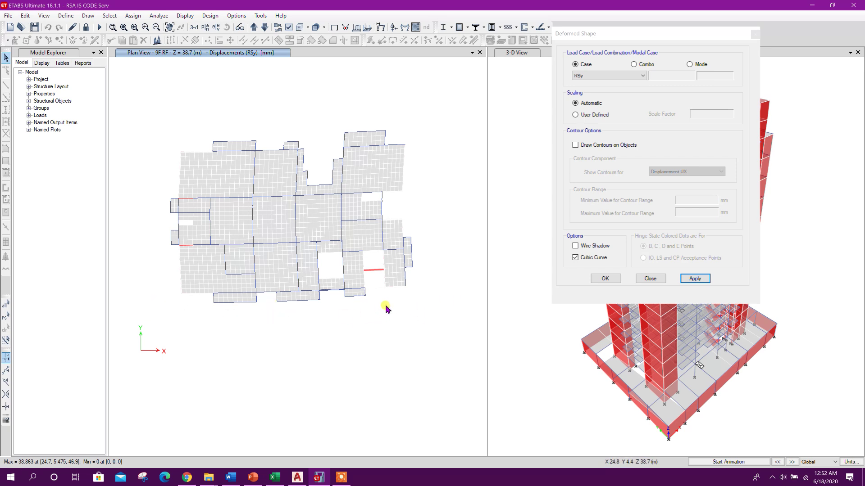
- Read the RSy joint displacements at the four outer corners of the 9F RF floor plan
right_click(181, 295)
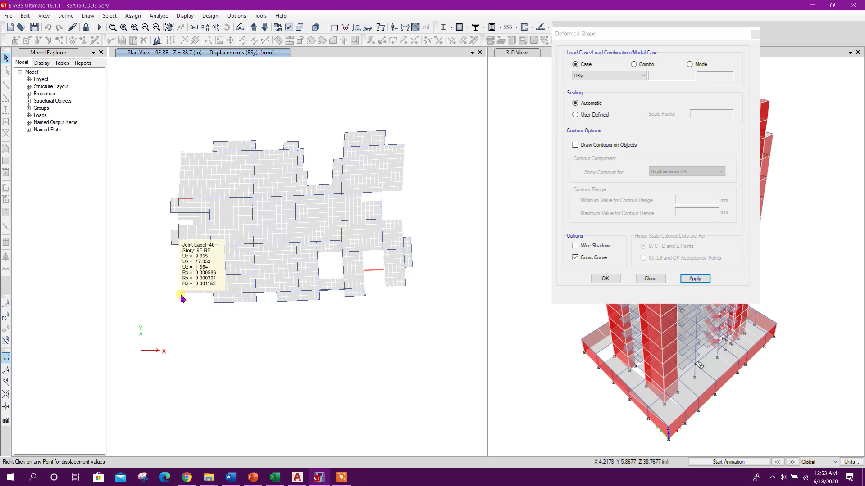
right_click(405, 286)
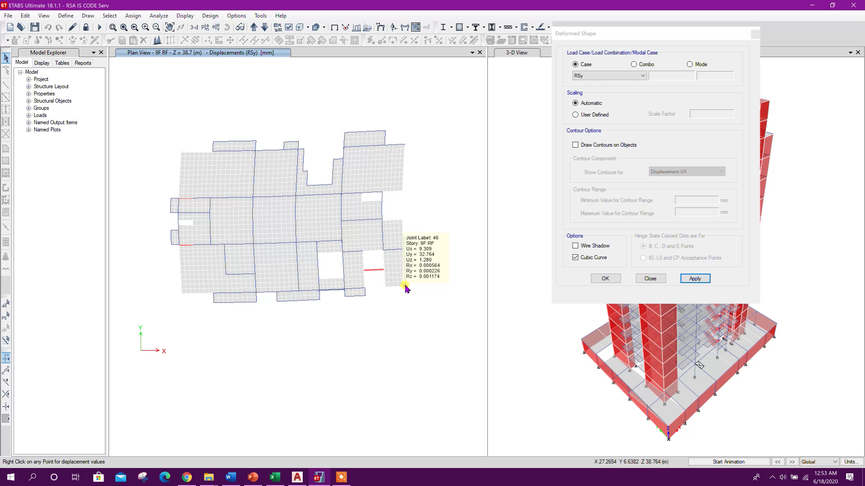
right_click(180, 152)
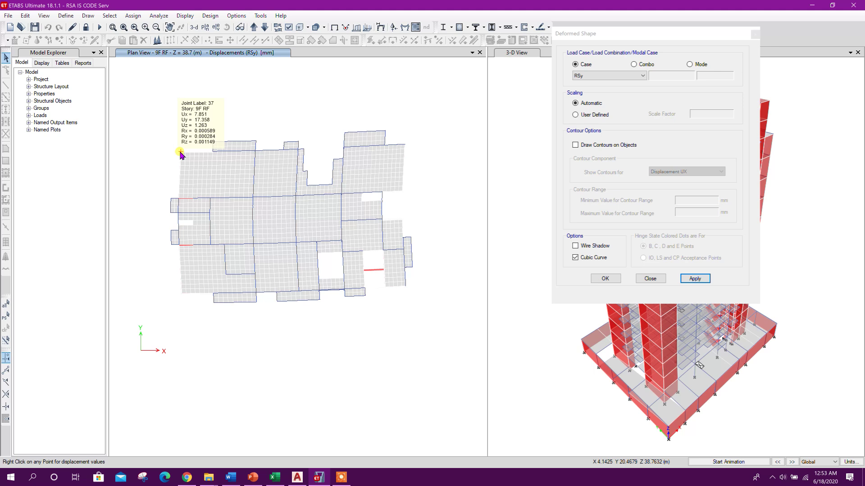
right_click(404, 146)
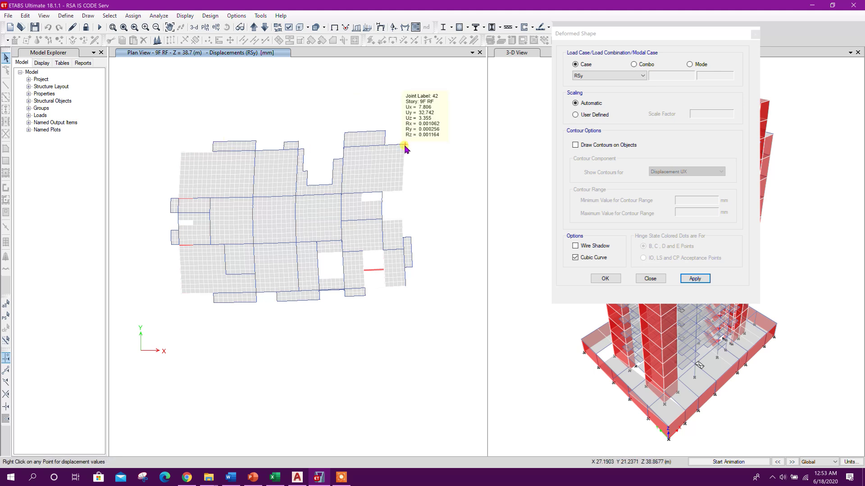
right_click(354, 145)
right_click(180, 152)
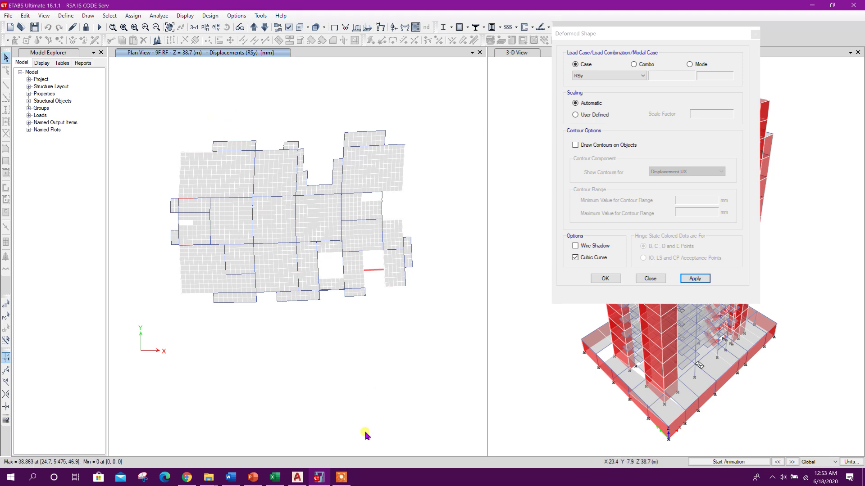
- Switch to the Excel torsional irregularity sheet and enter 17.358 as Δ1 and 32.742 as Δ2 for the Eqy or Rsy row
left_click(274, 477)
left_click(245, 208)
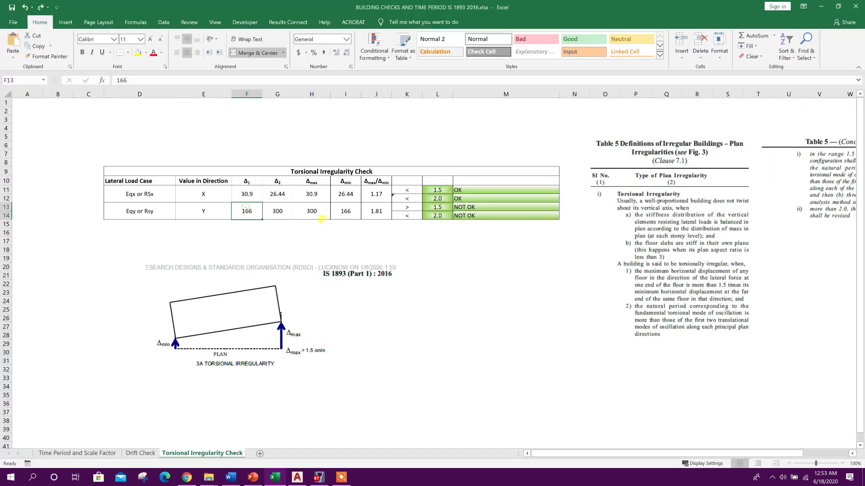
type("17.358")
key("Return")
left_click(283, 216)
type("32.742")
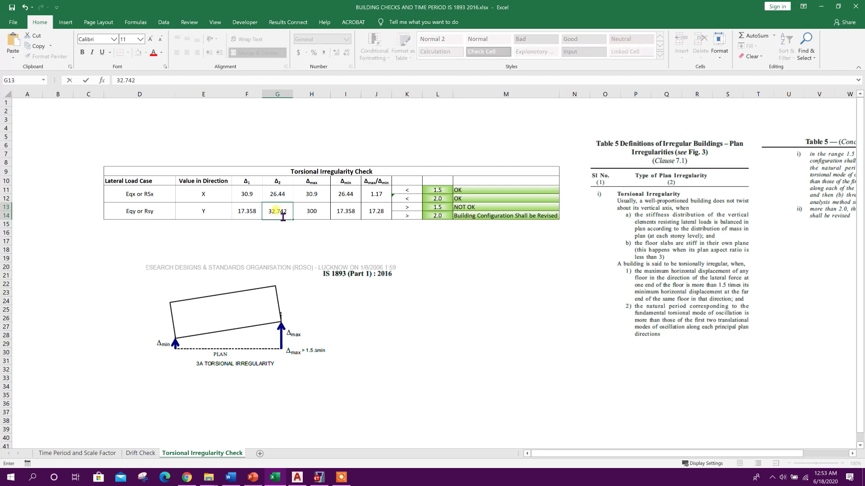
key("Return")
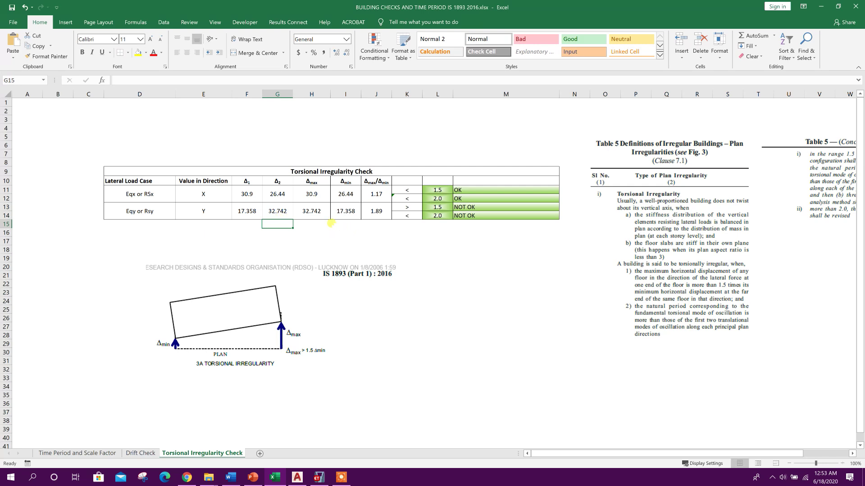
- Examine the Δmax, Δmin and ratio formulas and the 1.5 and 2.0 limit checks in the Eqy or Rsy row
left_click(313, 212)
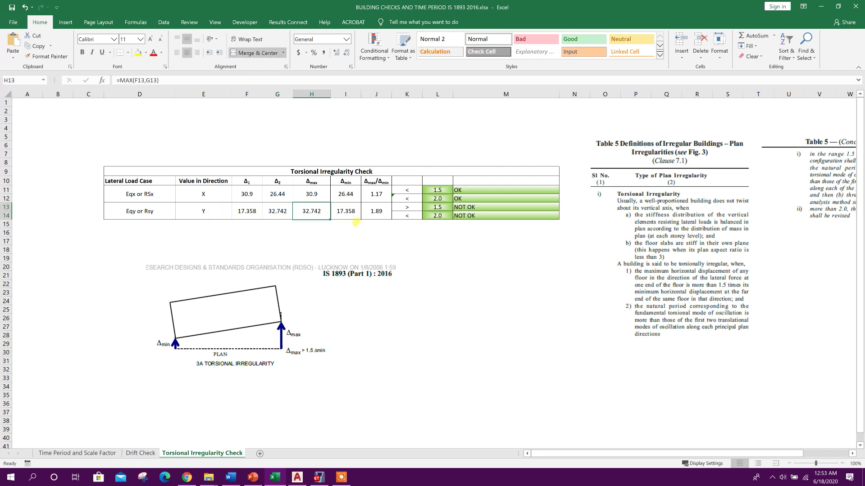
left_click(358, 205)
left_click(380, 210)
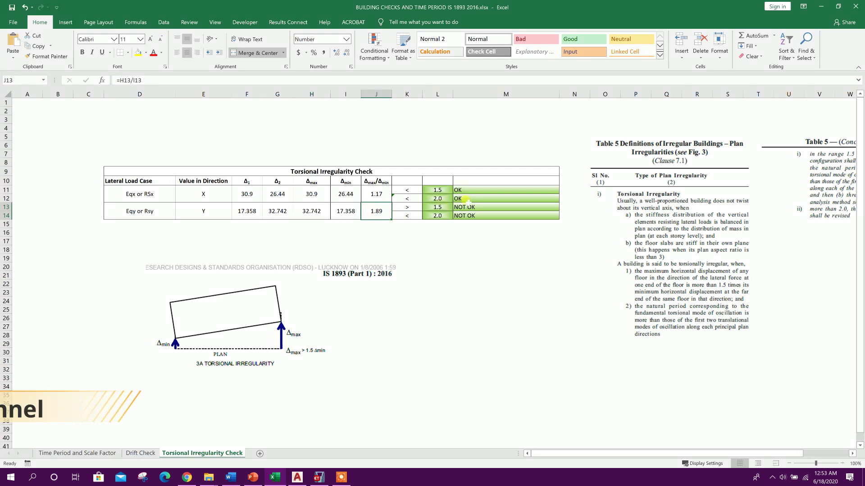
left_click(454, 209)
left_click(468, 215)
left_click(470, 207)
left_click(461, 233)
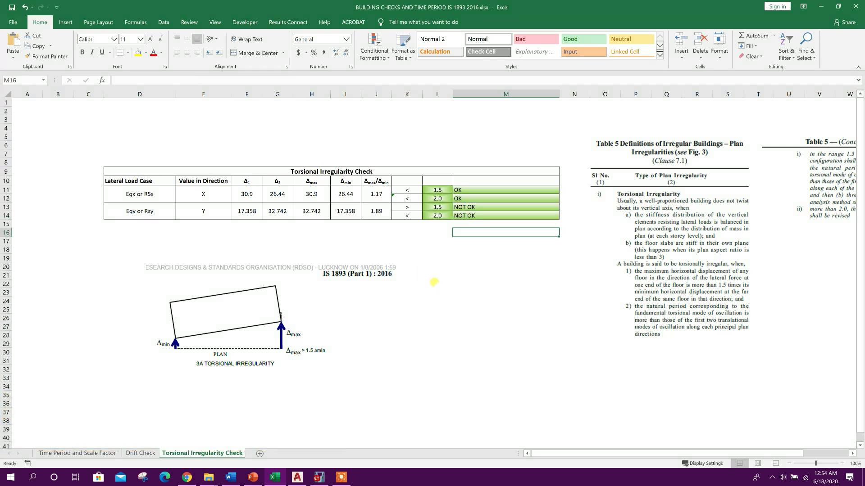
left_click(446, 217)
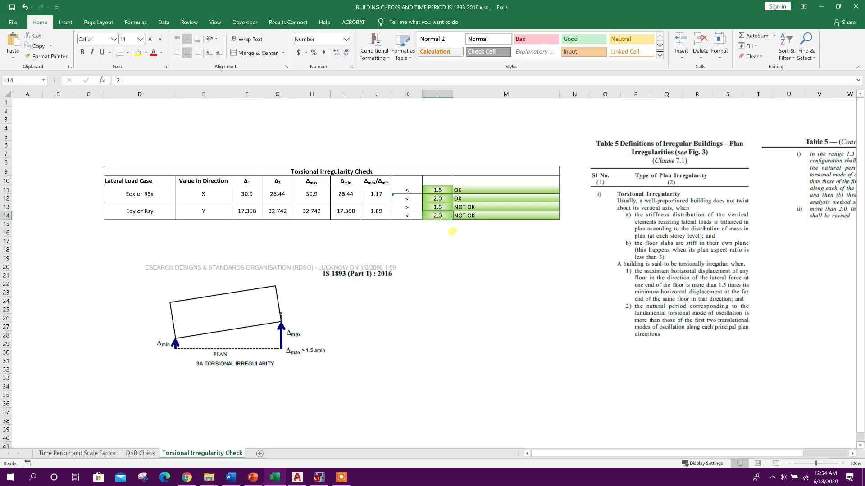
left_click(489, 216)
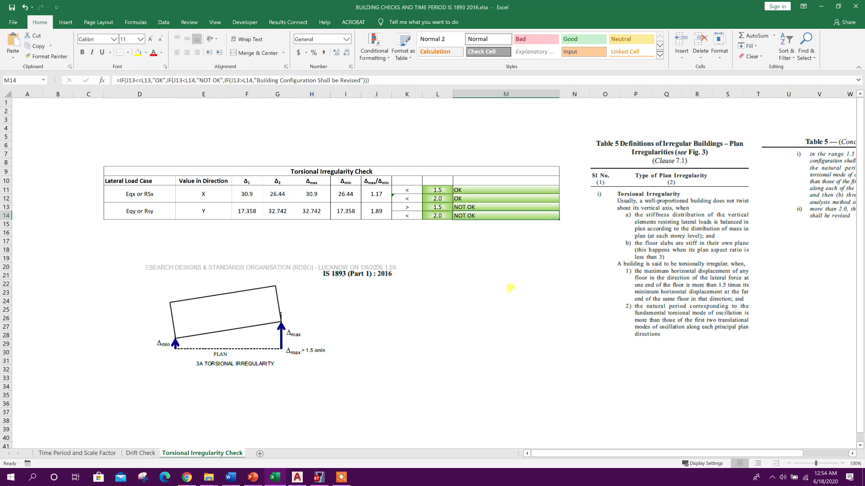
- Switch to ETABS and inspect the RSy joint displacements within the 9F RF floor plan
left_click(319, 477)
mouse_move(352, 227)
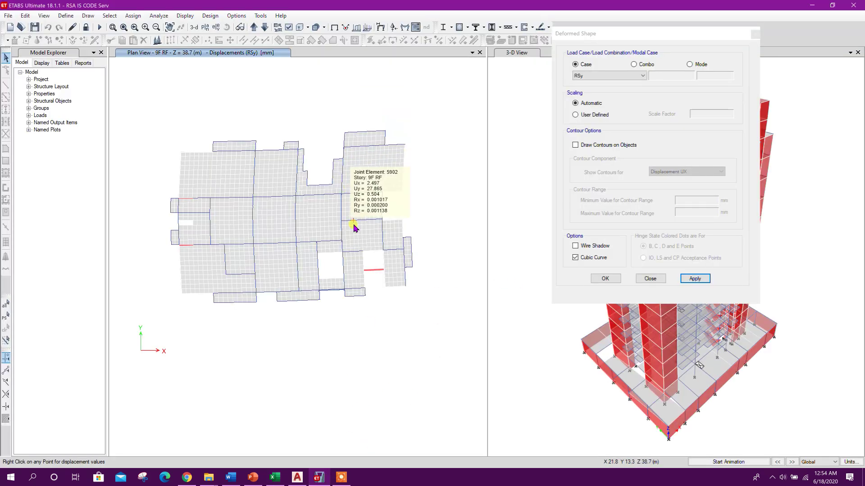
mouse_move(339, 161)
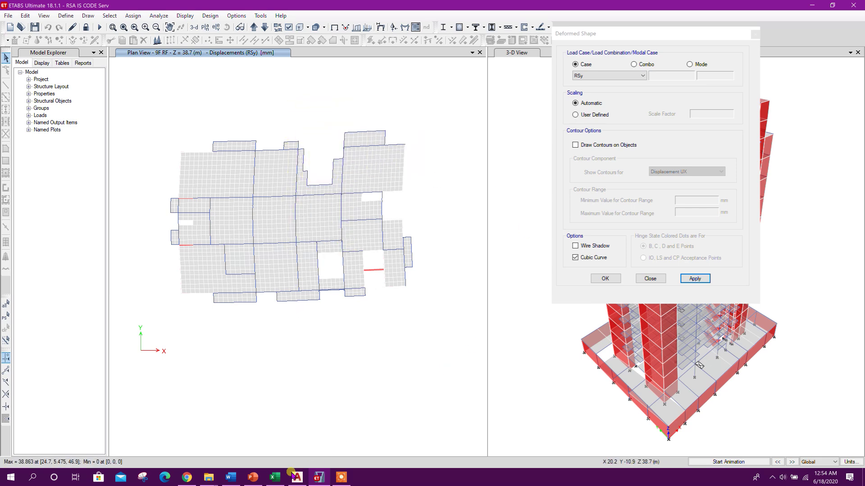
- Switch back to Excel and review the Δmin and Δmax/Δmin cells of the Eqy or Rsy row
left_click(275, 477)
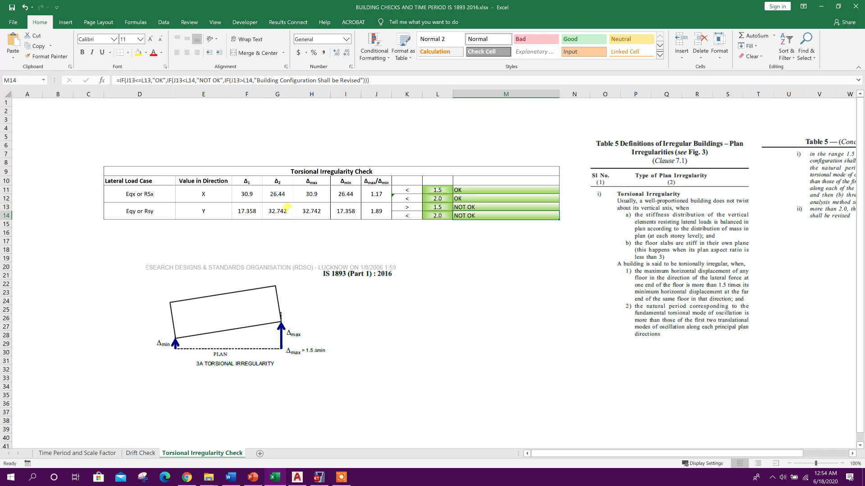
left_click(339, 210)
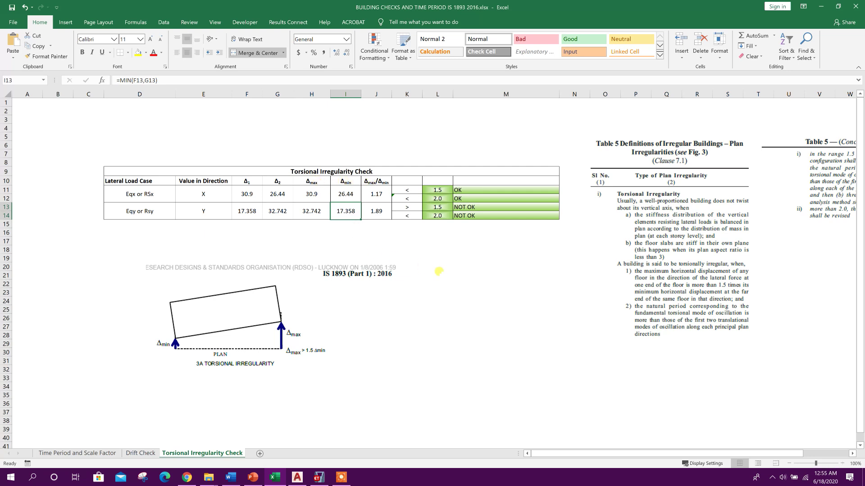
left_click(460, 286)
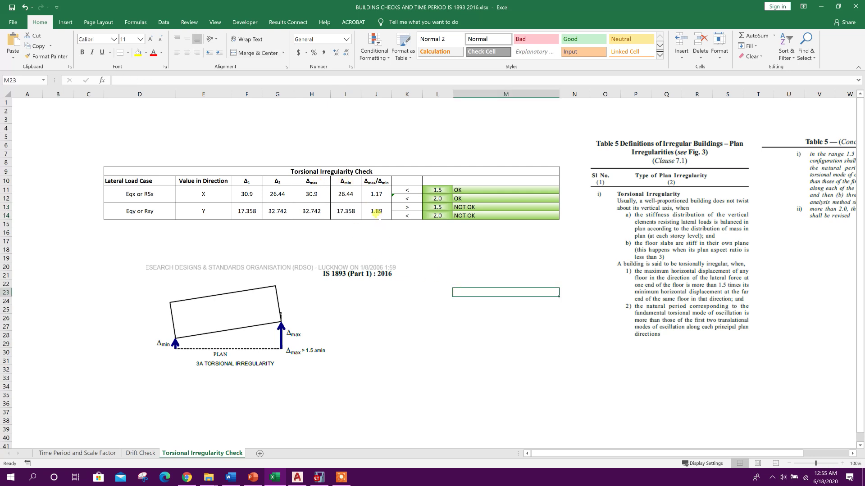
left_click(376, 211)
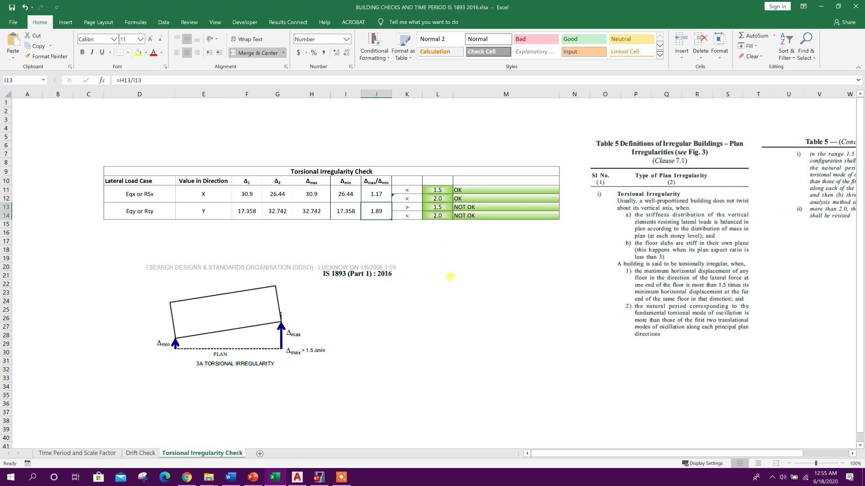
left_click(455, 284)
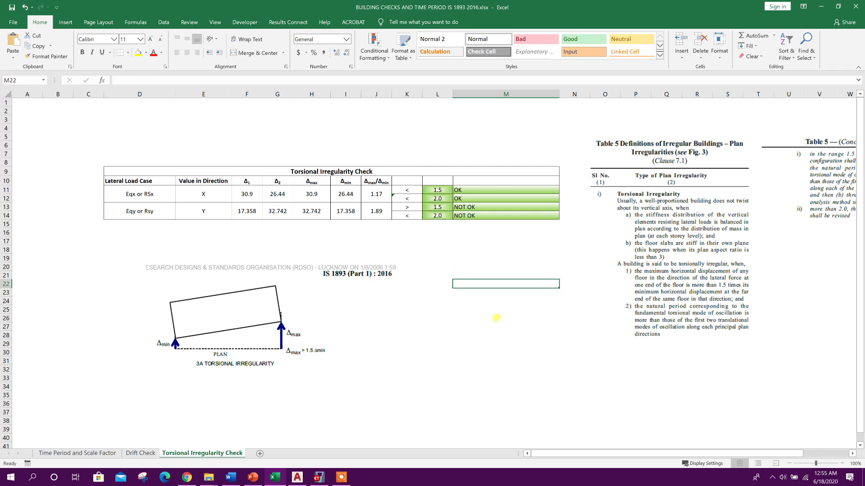
- Switch to ETABS and close the Deformed Shape settings, keeping the RSy displacement plan displayed
left_click(319, 478)
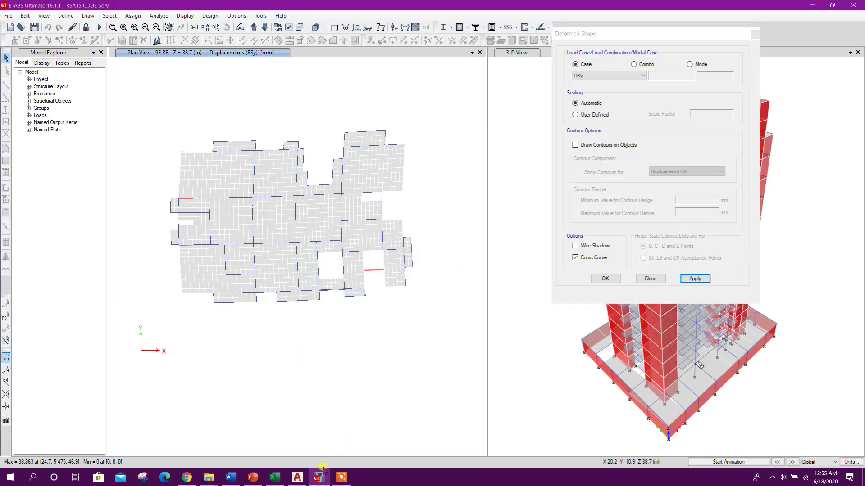
left_click(649, 278)
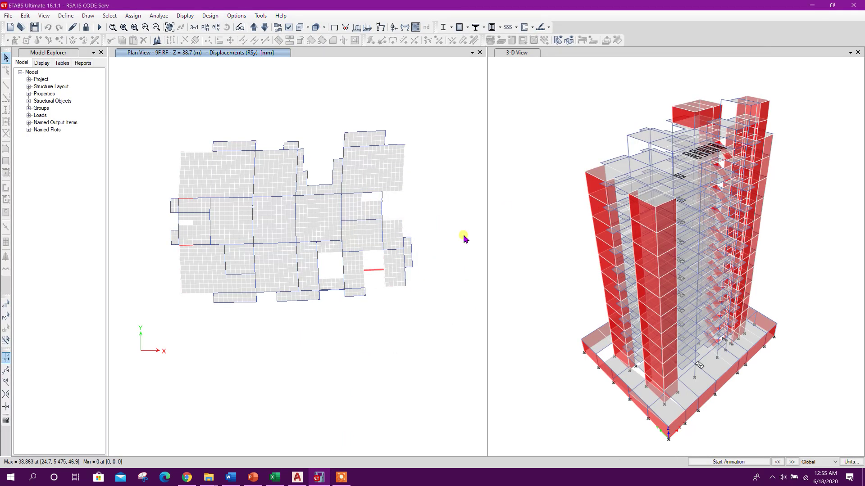